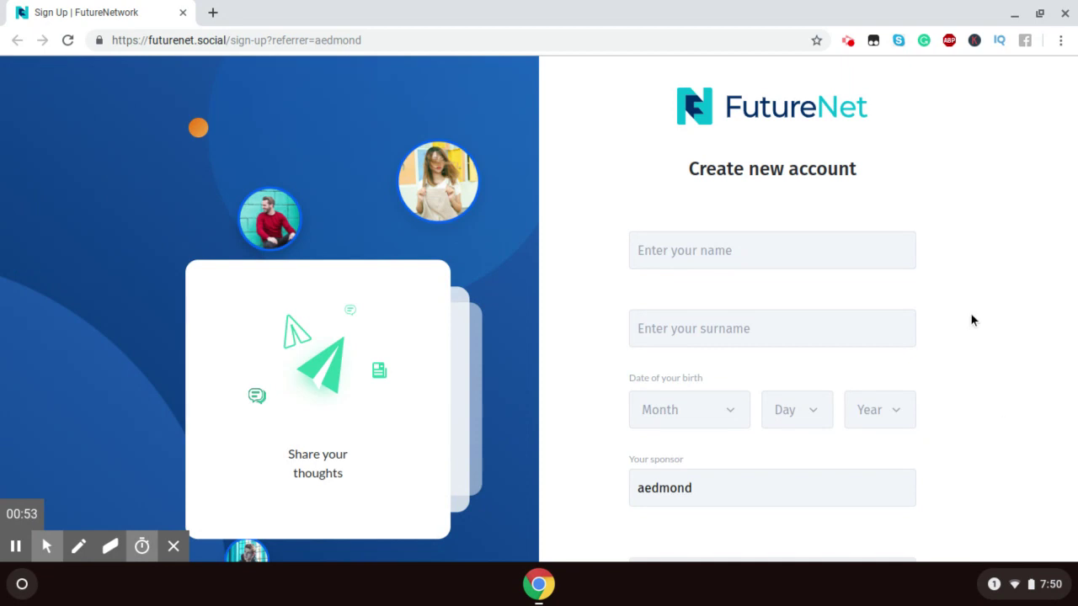
Step: Enter the user's first name and surname in the sign-up form
scroll(970, 319, "down", 2)
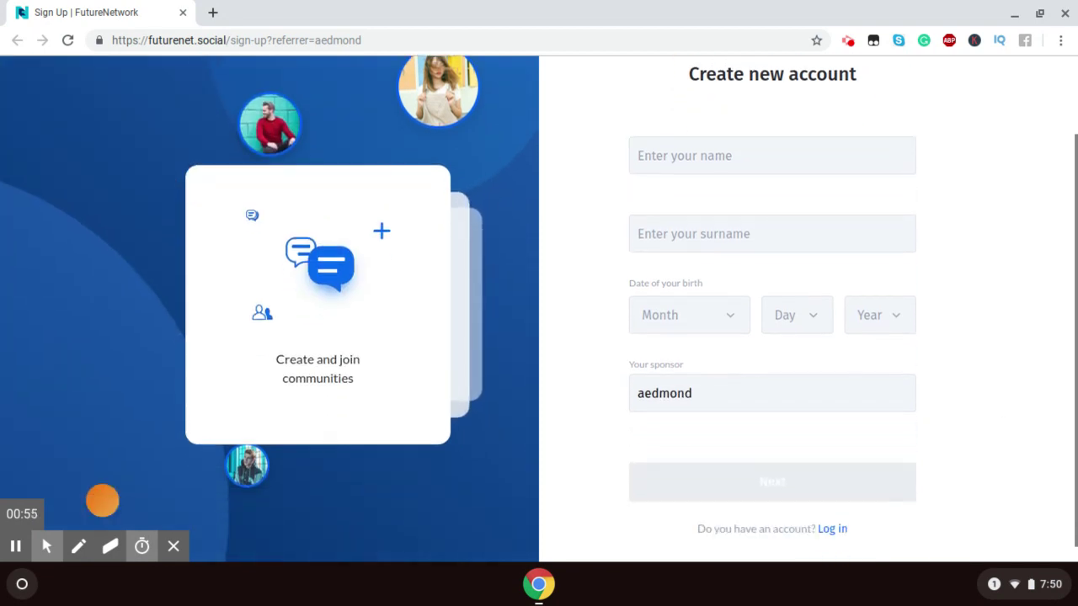
left_click(789, 161)
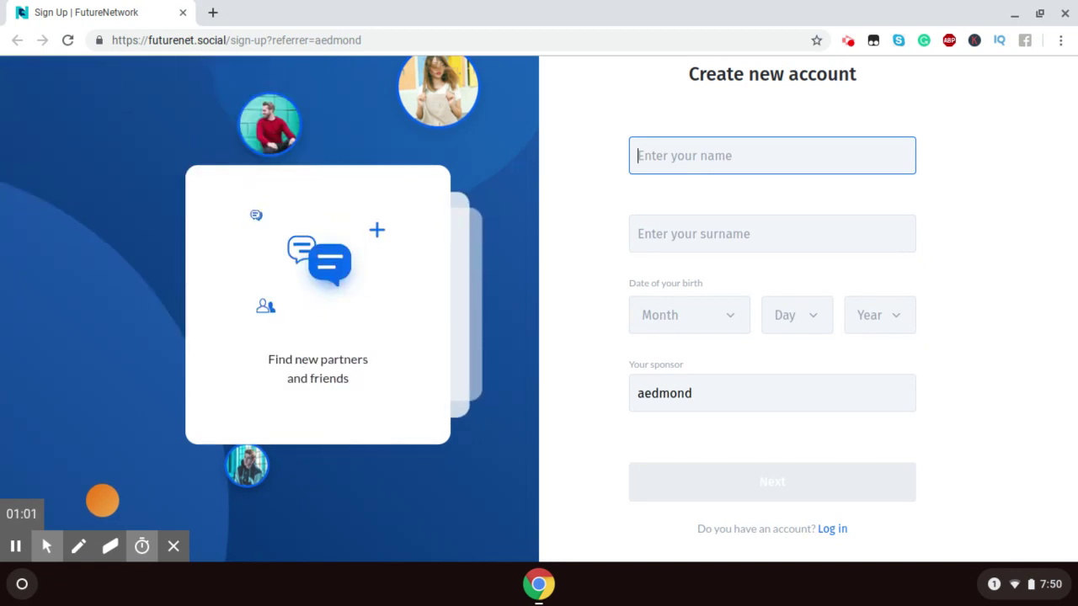
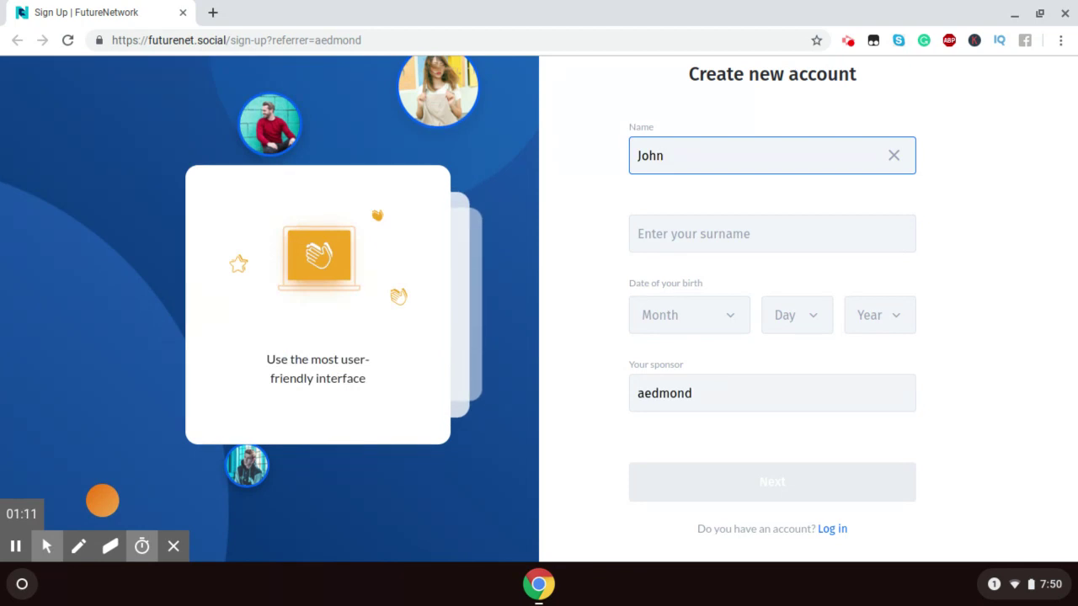
left_click(799, 230)
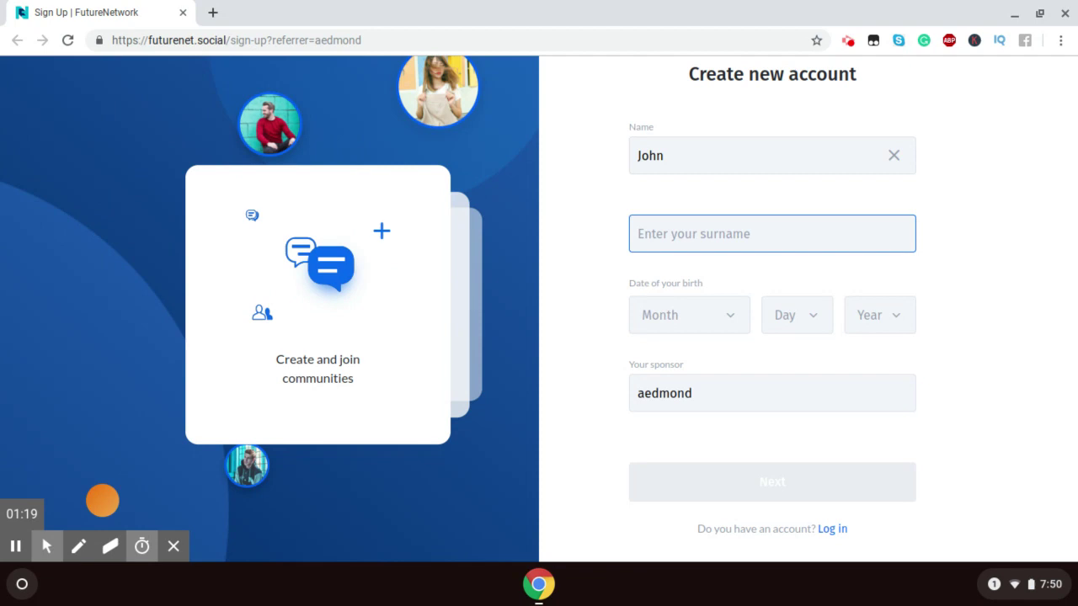
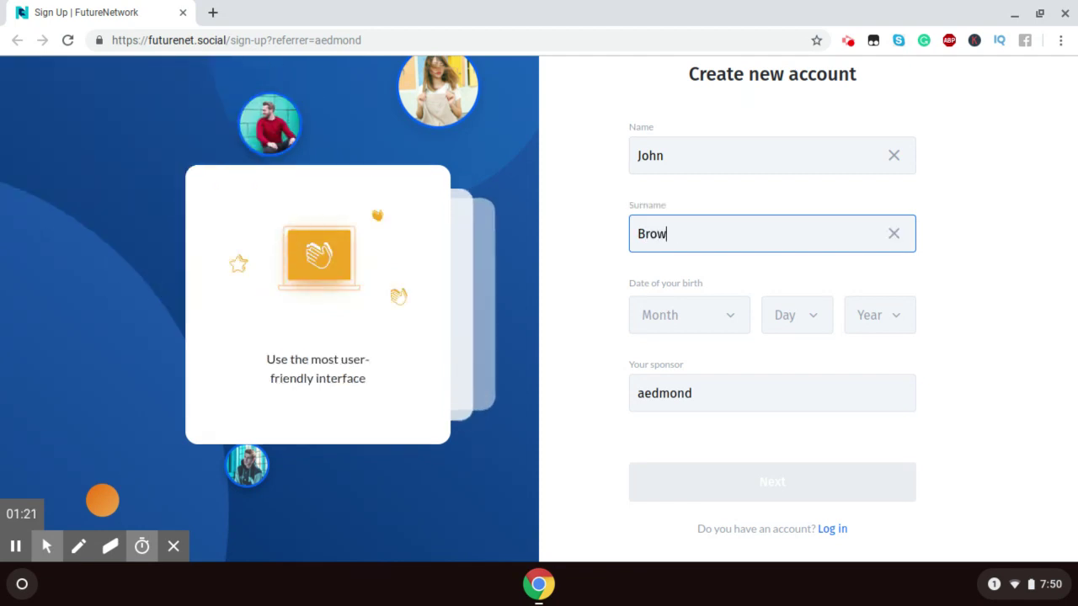
left_click(726, 323)
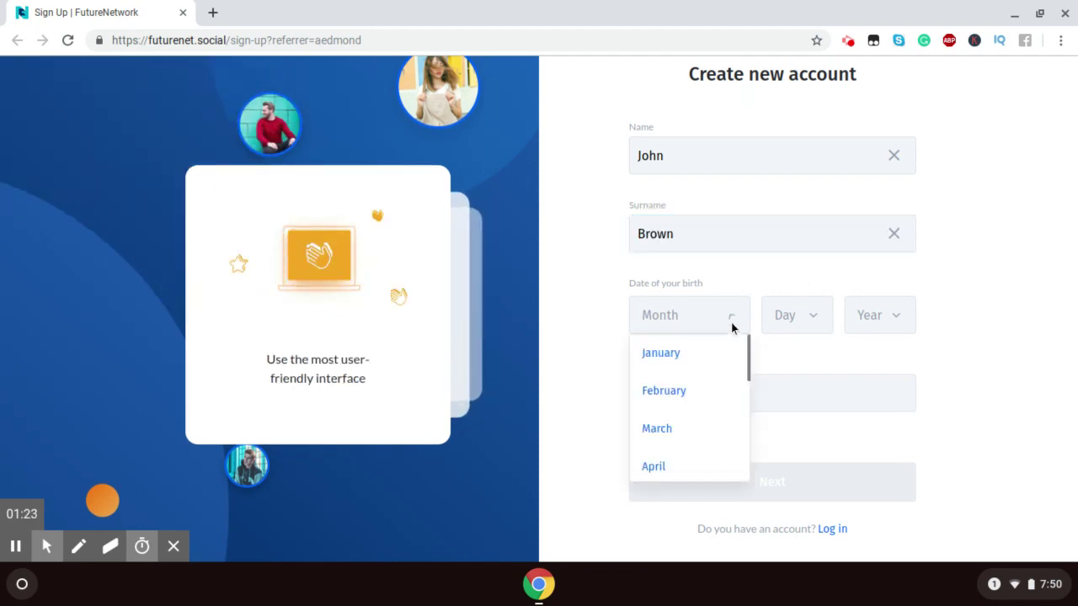
left_click(681, 394)
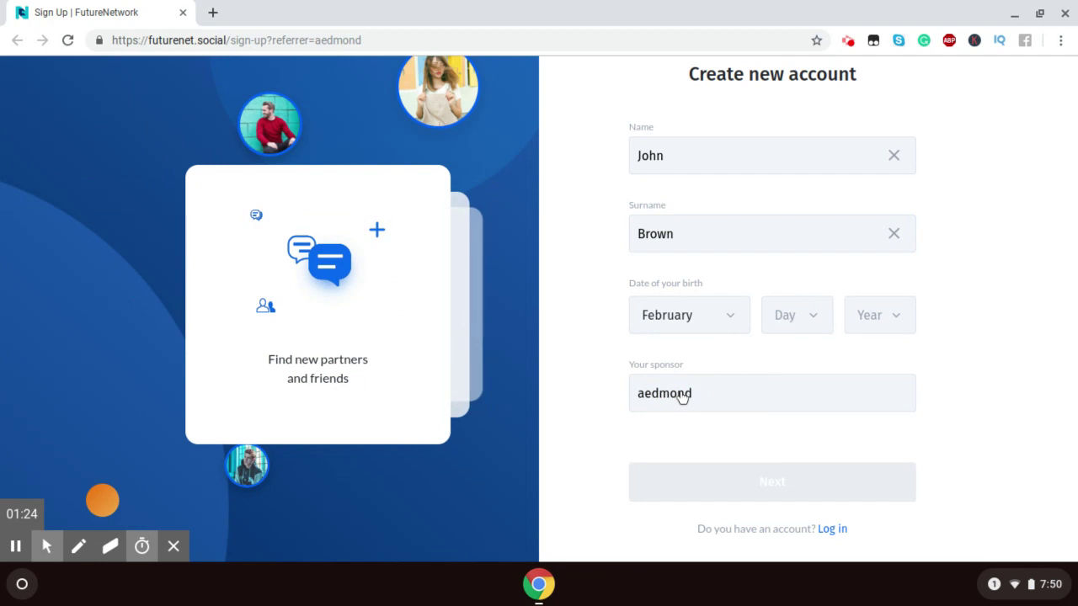
left_click(822, 321)
left_click(791, 434)
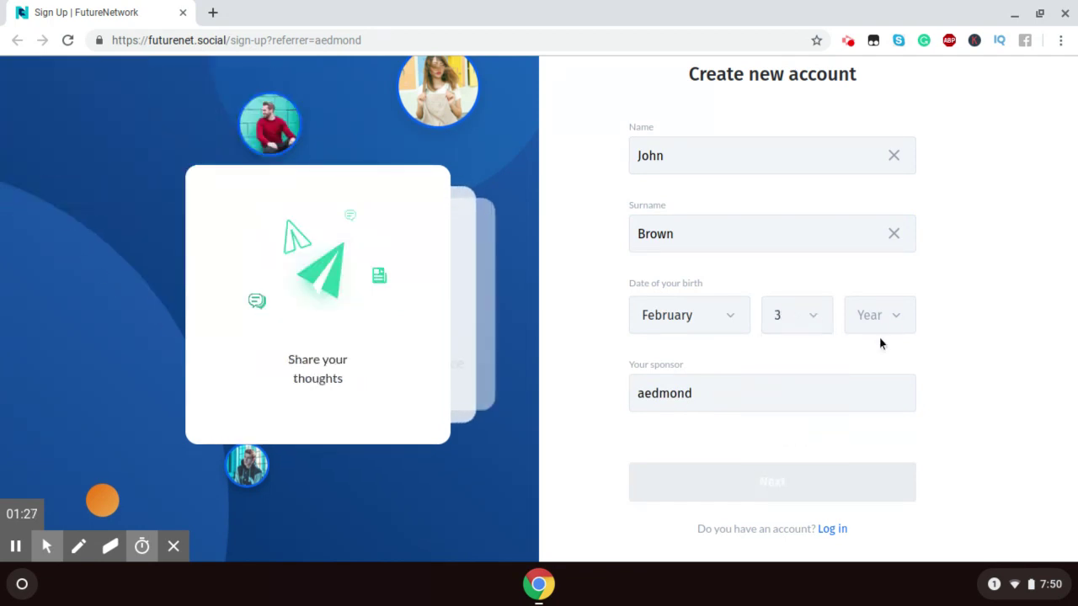
left_click(896, 320)
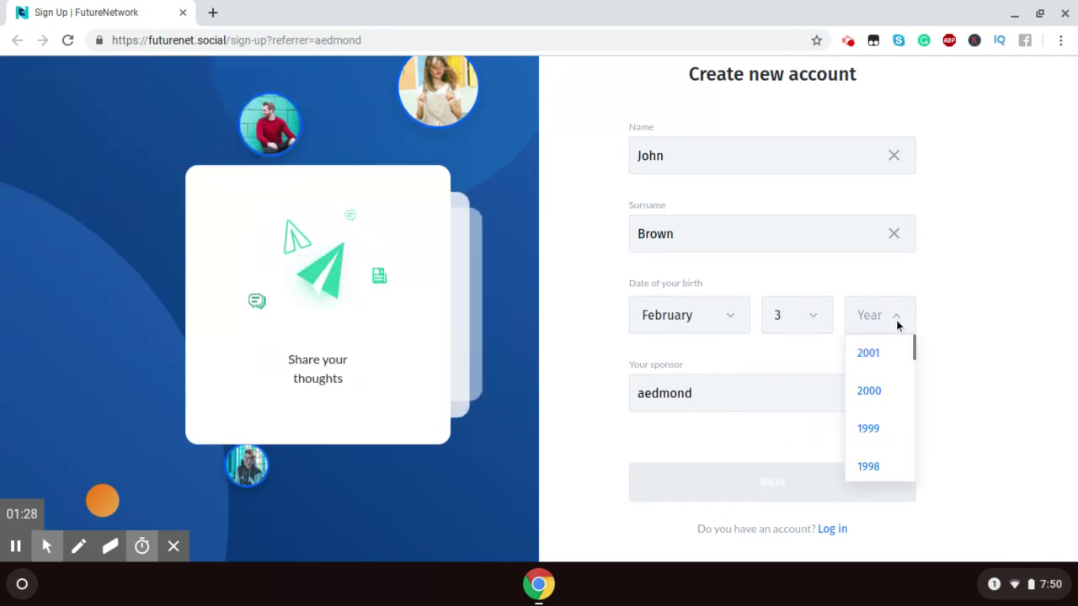
left_click(876, 469)
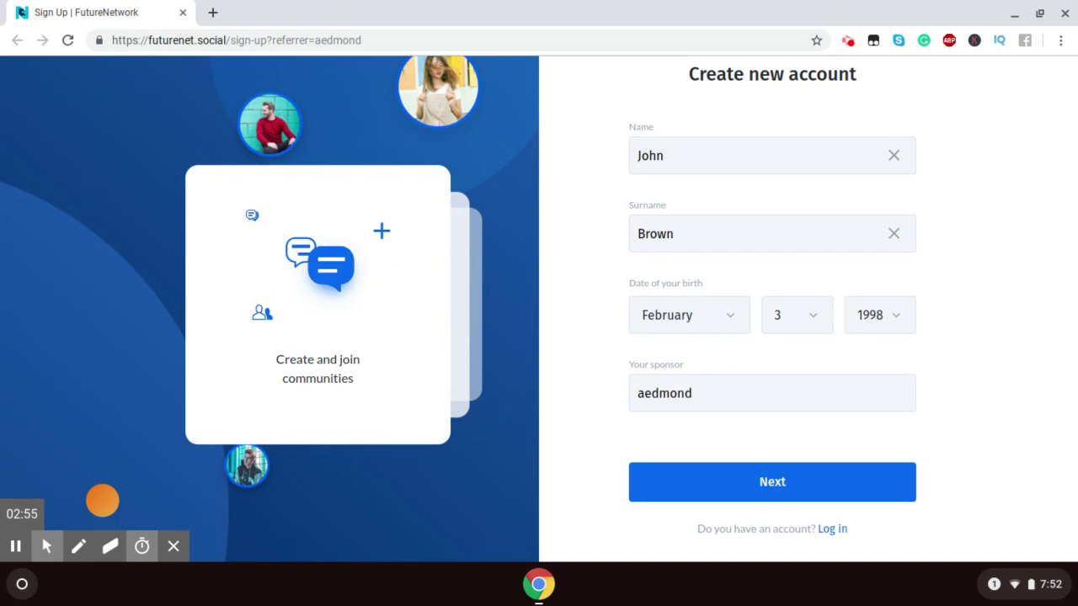
Step: On the account details step, fill in a username, the e-mail address and a strong password
left_click(728, 483)
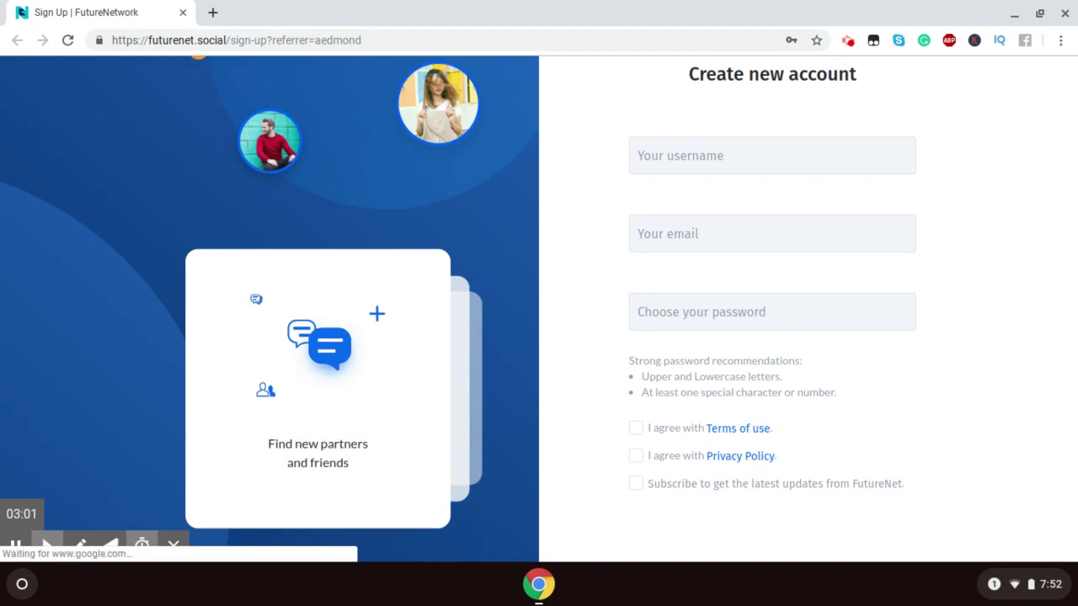
left_click(683, 165)
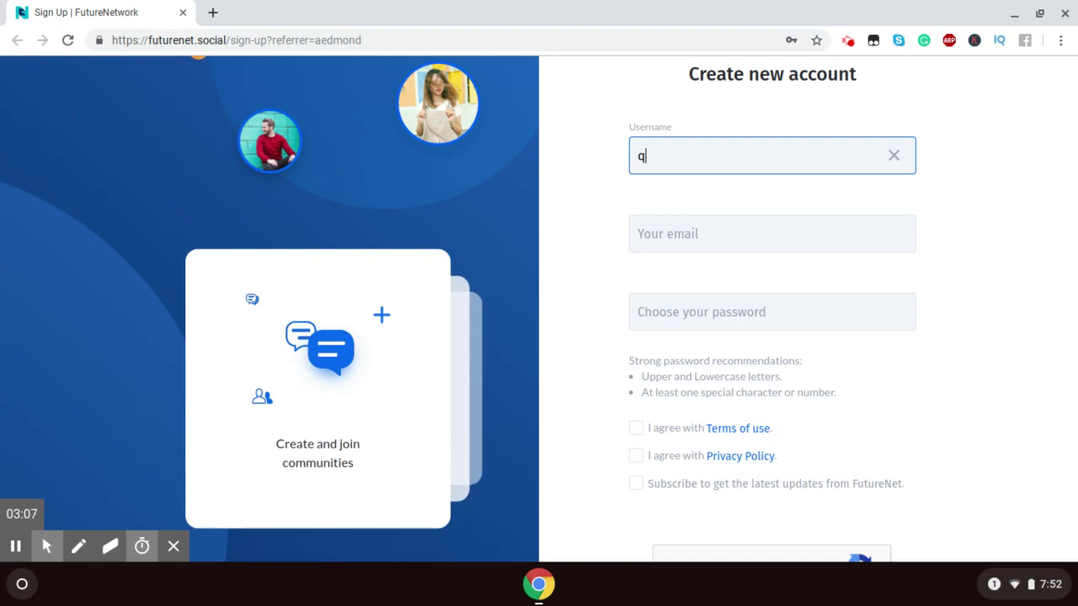
type("qwerty123")
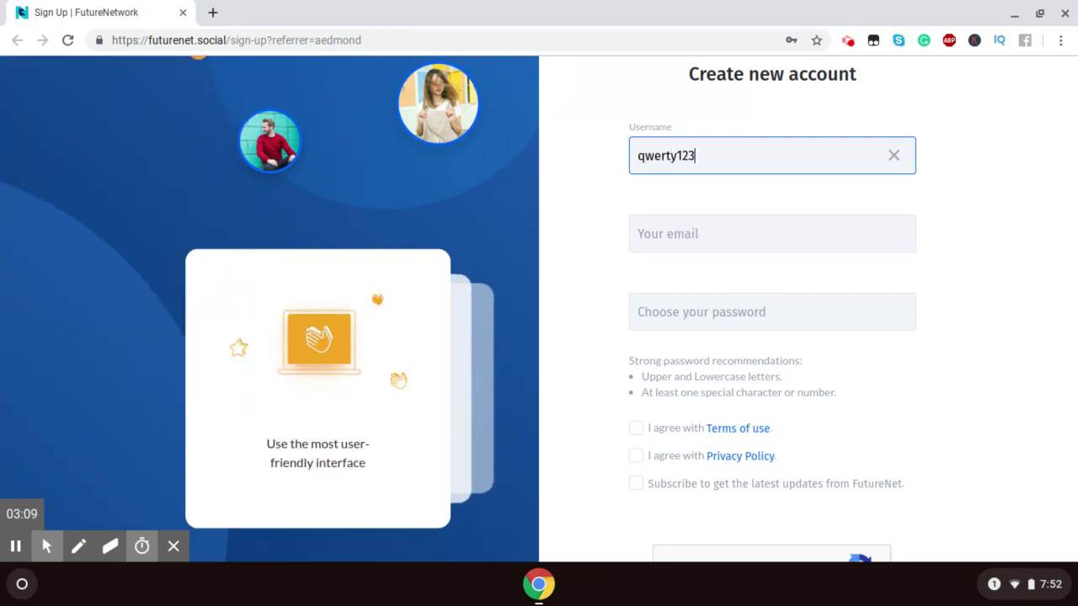
left_click(697, 239)
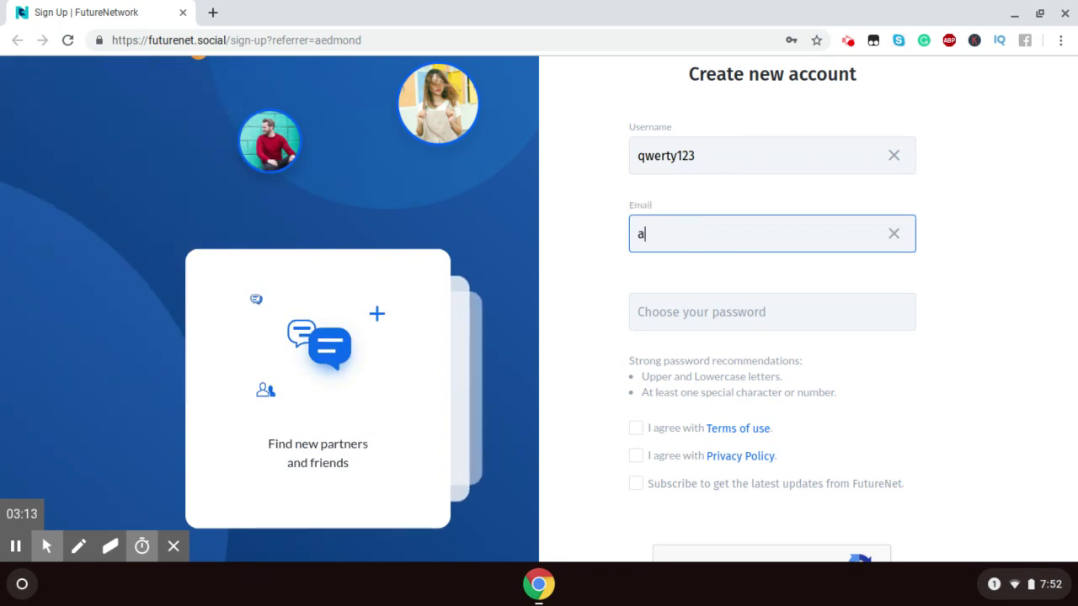
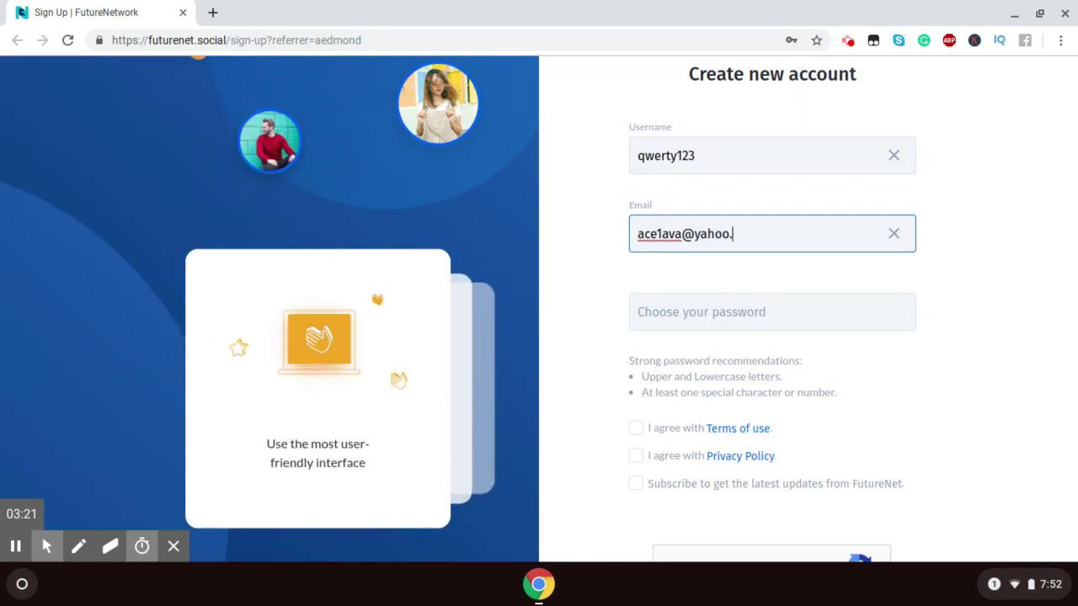
left_click(726, 316)
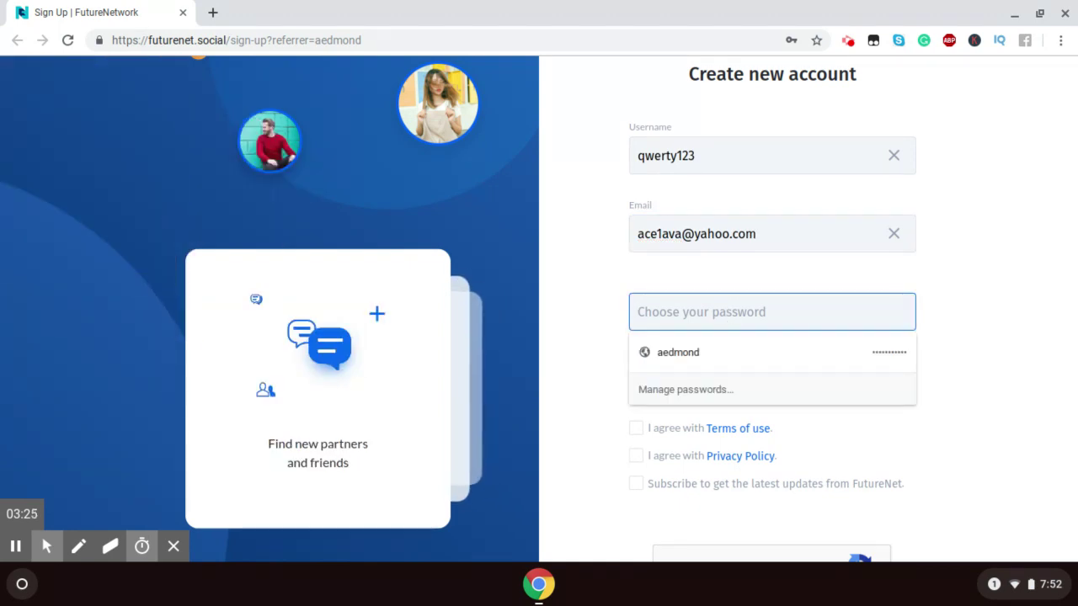
type("•••")
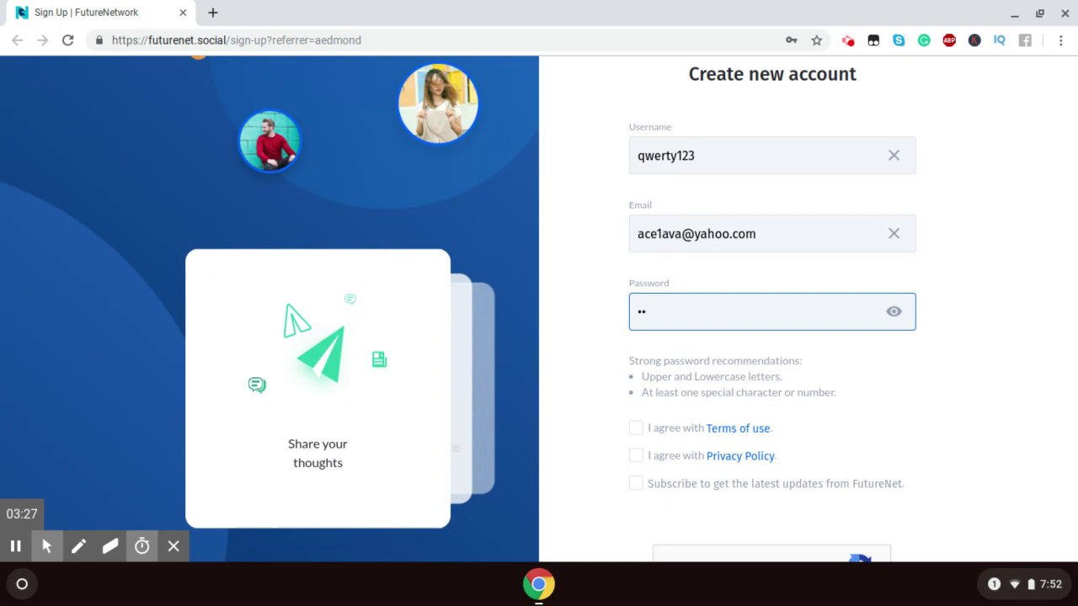
type("•••••••")
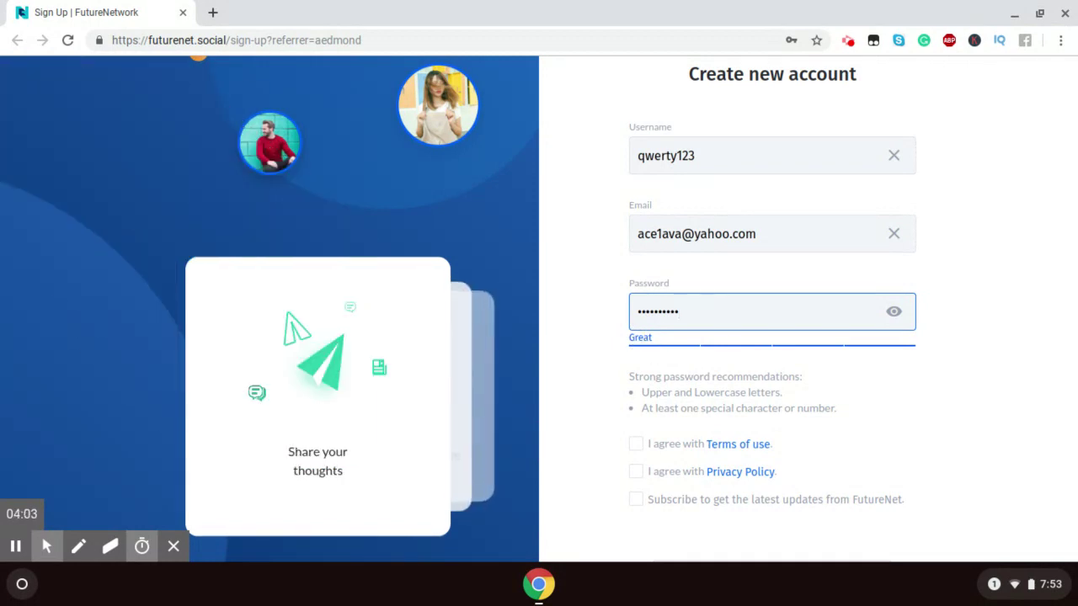
Step: Accept the Terms of use and Privacy Policy, subscribe to updates, and tick 'I'm not a robot'
left_click(637, 446)
left_click(636, 473)
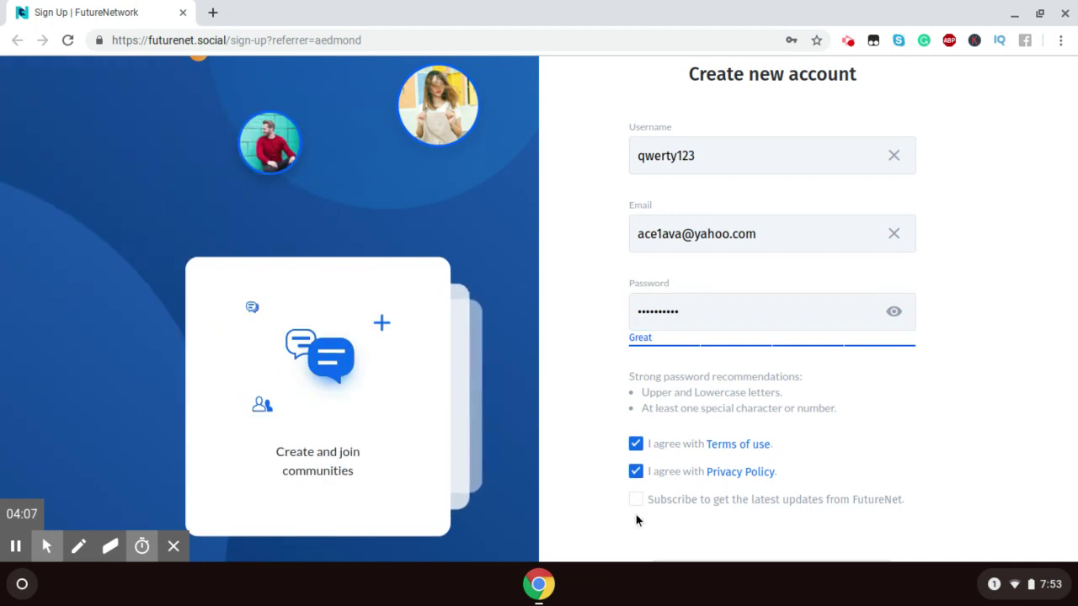
left_click(636, 502)
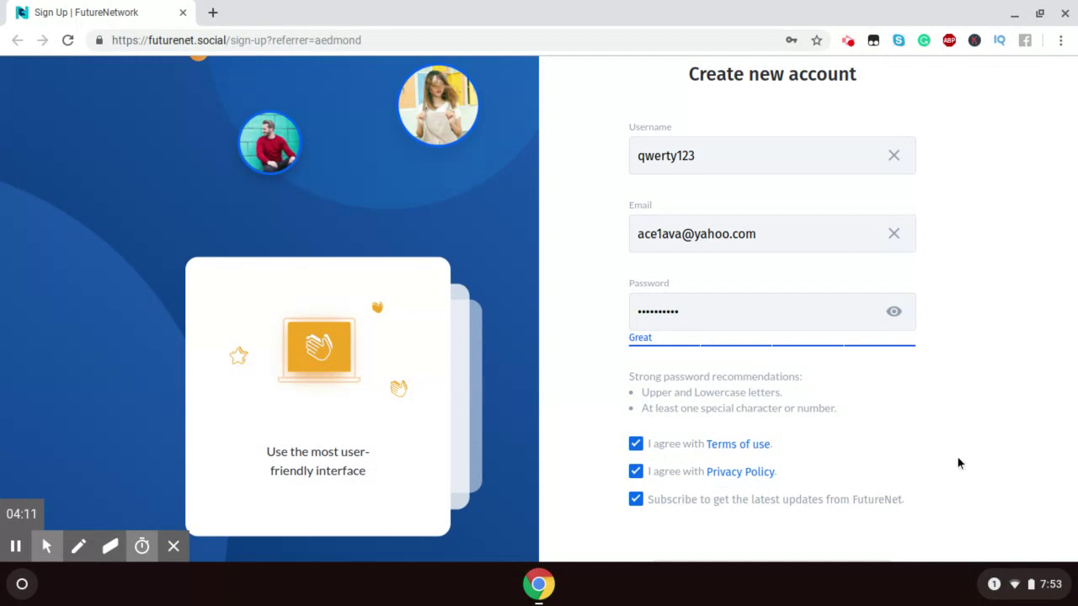
scroll(957, 455, "down", 1)
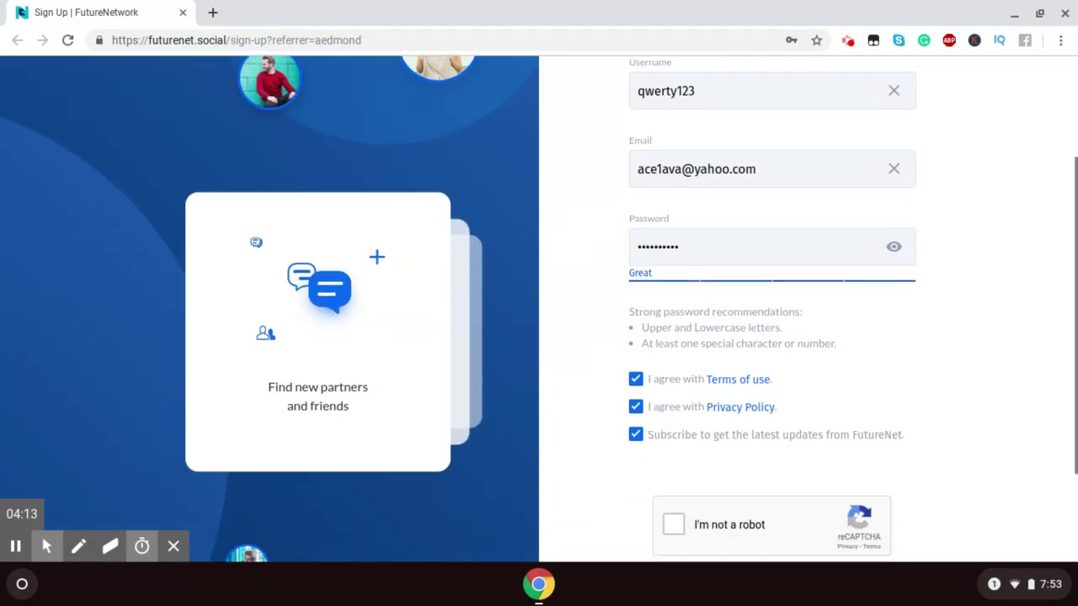
scroll(956, 456, "down", 2)
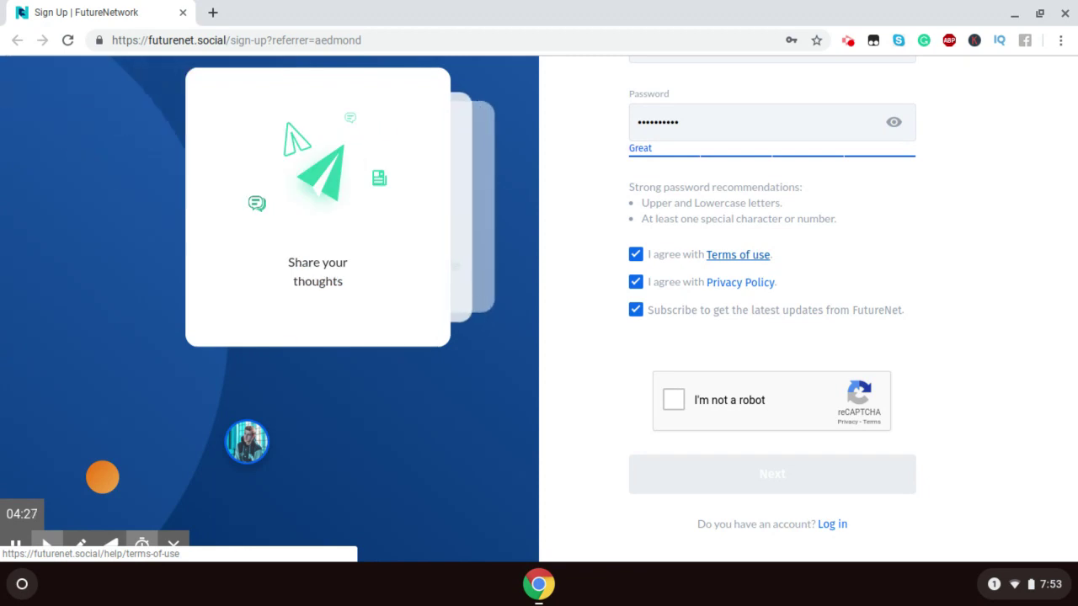
left_click(670, 409)
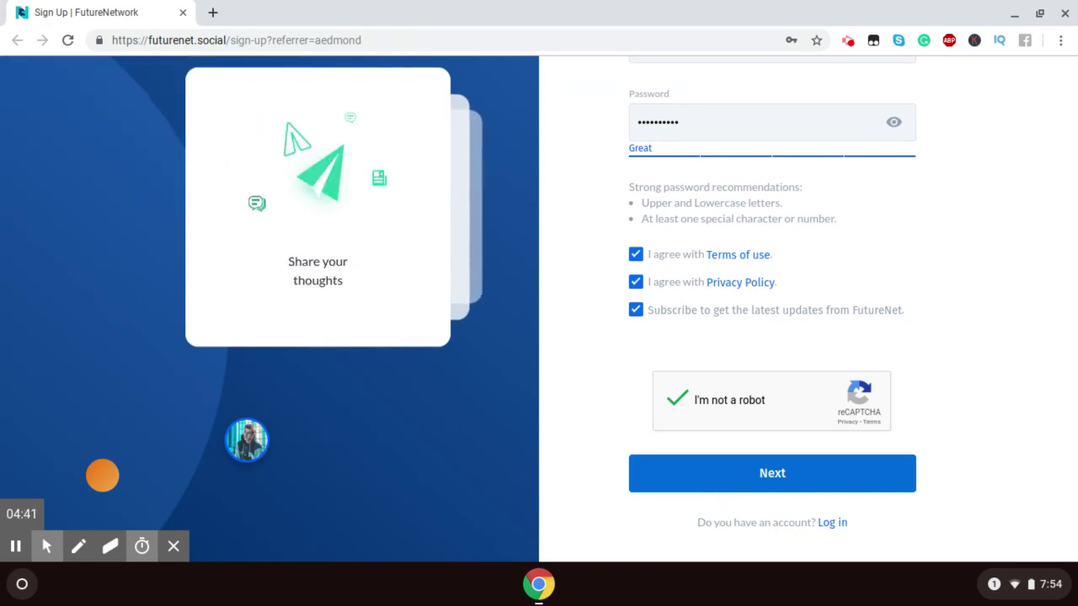
Step: After the first submit is rejected, append '4' to the taken username and redo the robot check
left_click(817, 458)
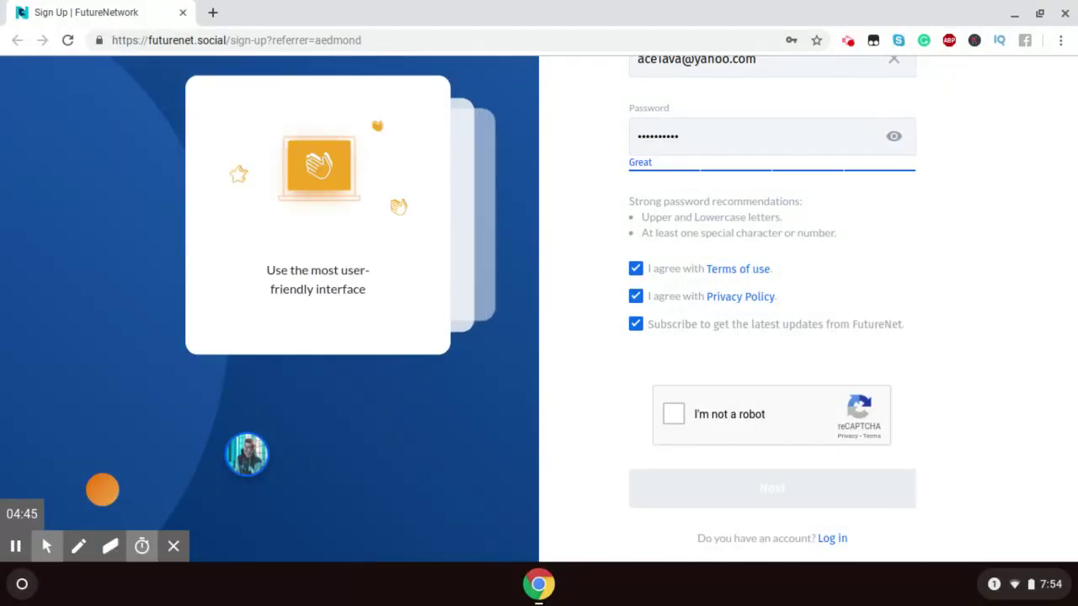
scroll(949, 364, "up", 3)
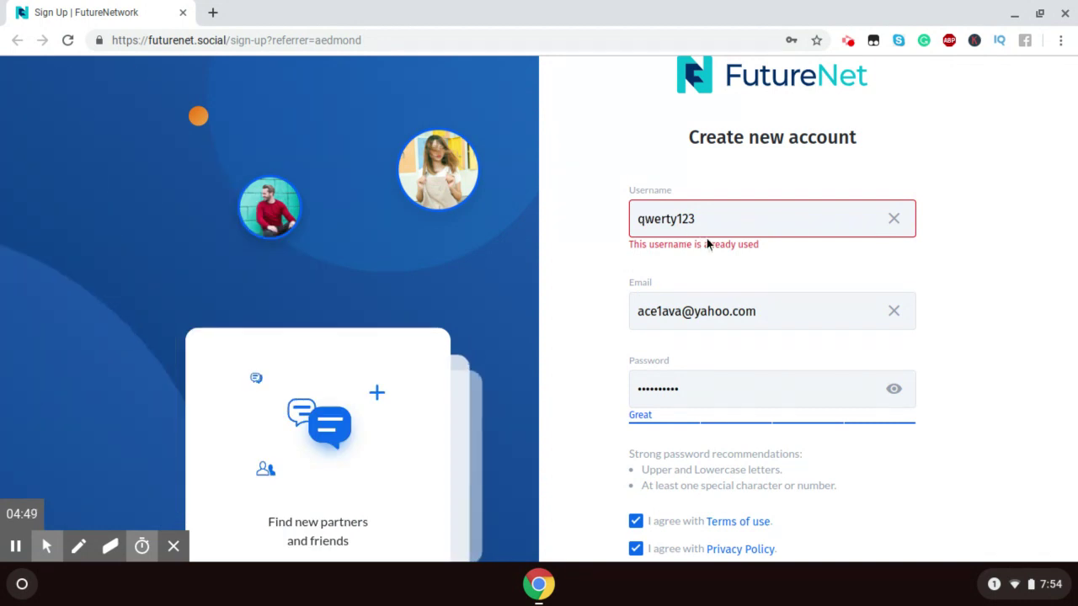
left_click(706, 223)
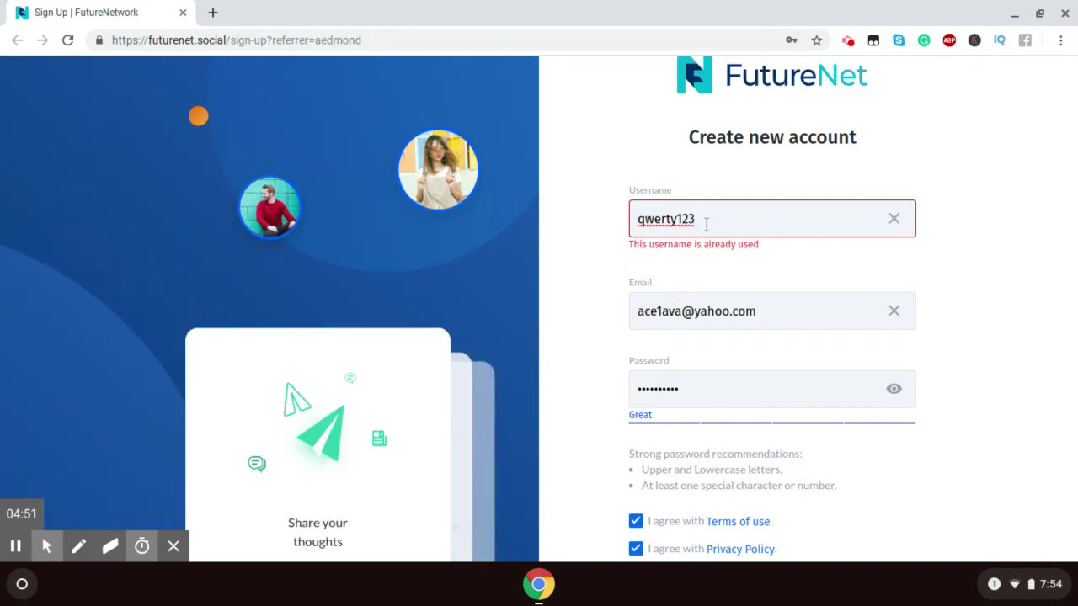
type("4")
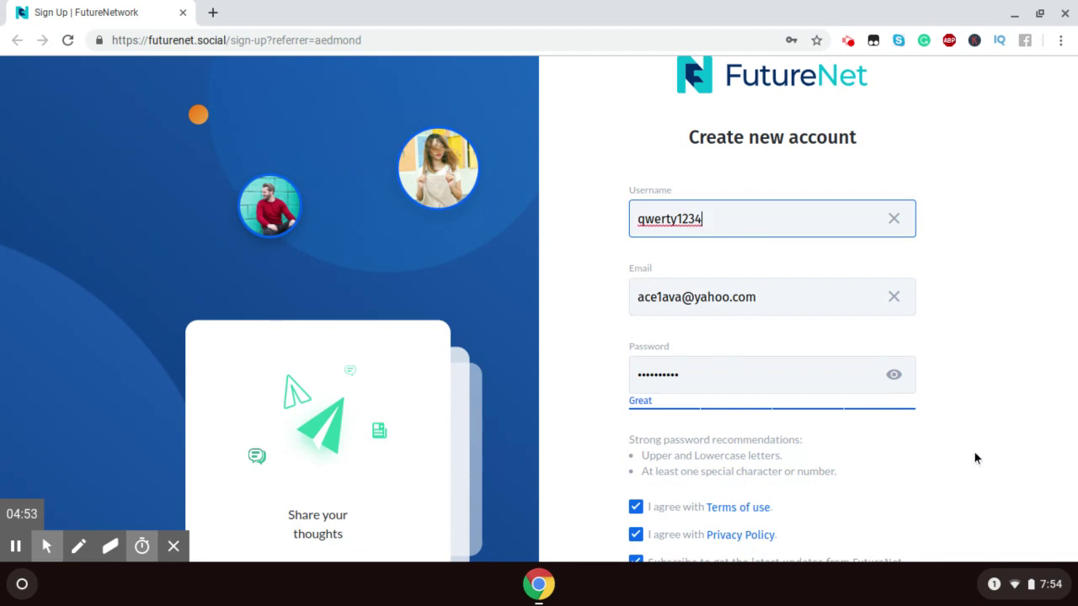
scroll(974, 457, "down", 3)
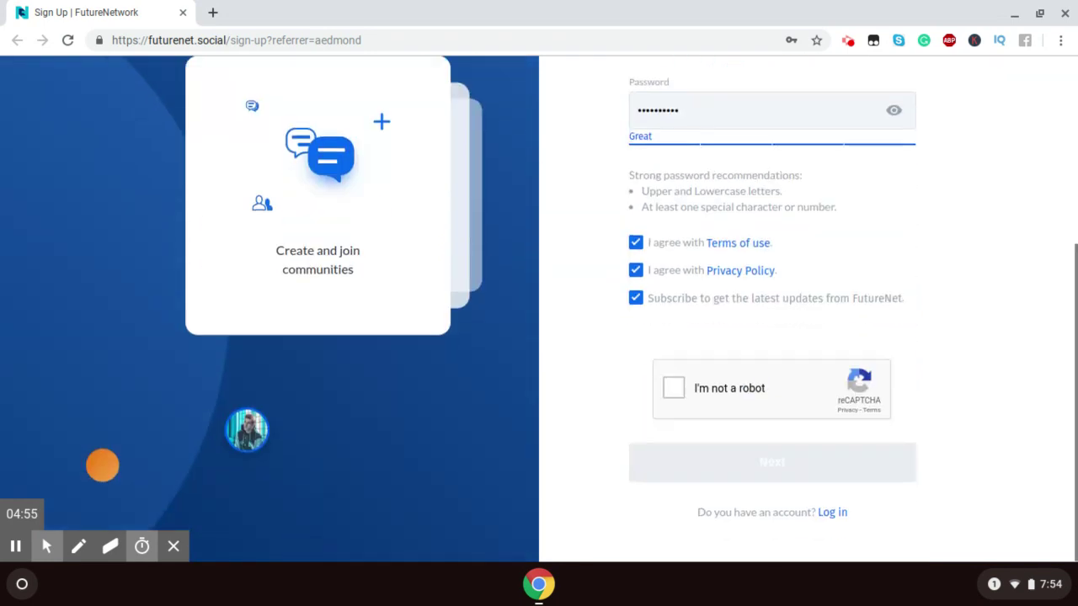
left_click(675, 388)
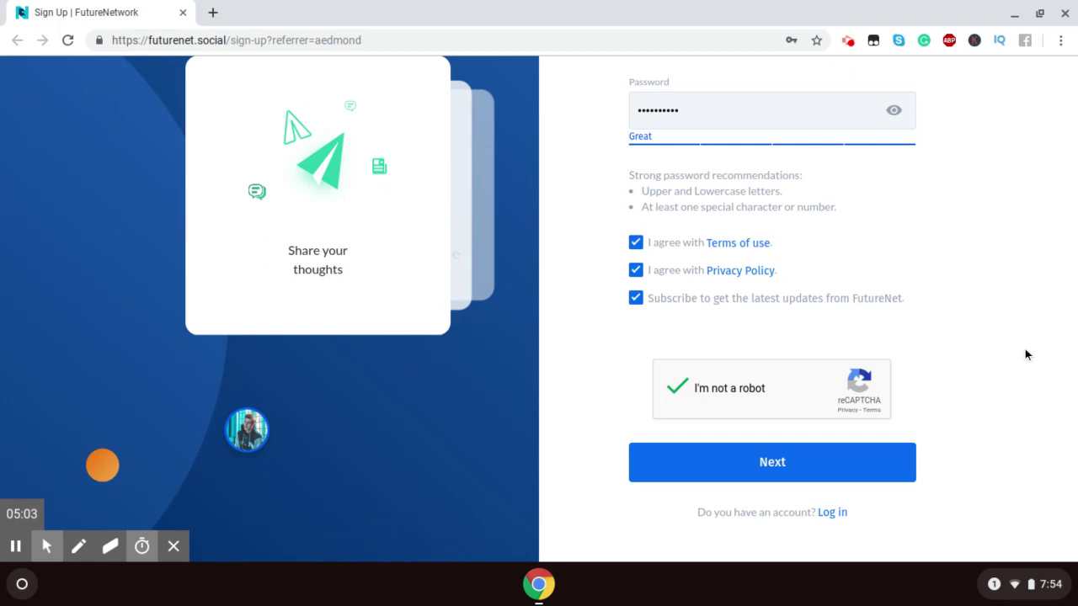
Step: Resubmit the Create new account form to reach the Account confirmation page
scroll(1024, 349, "up", 3)
scroll(1025, 349, "up", 3)
scroll(1024, 349, "down", 5)
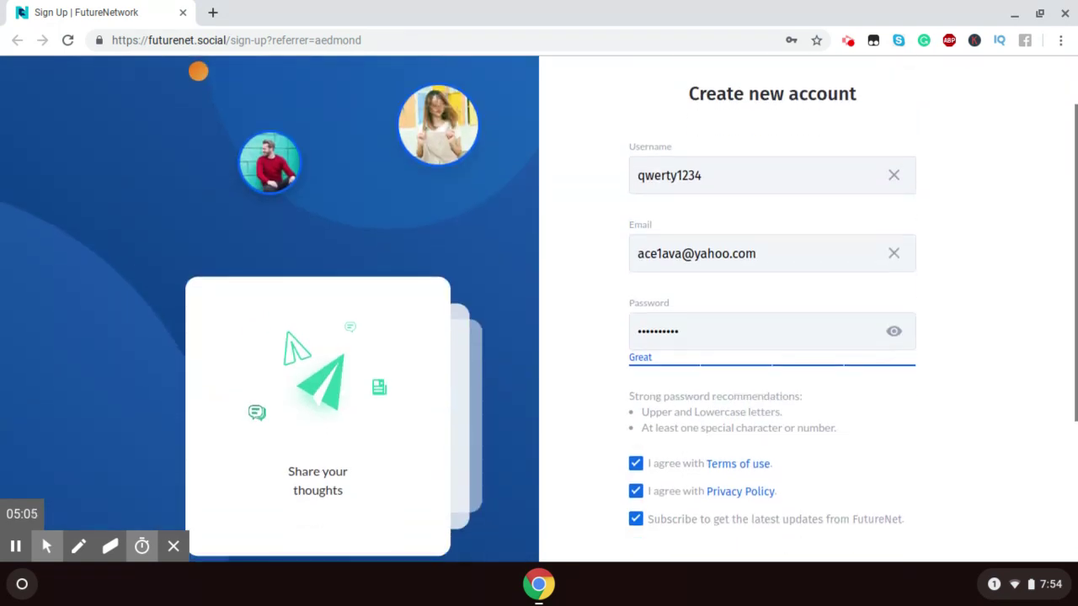
scroll(1024, 349, "up", 3)
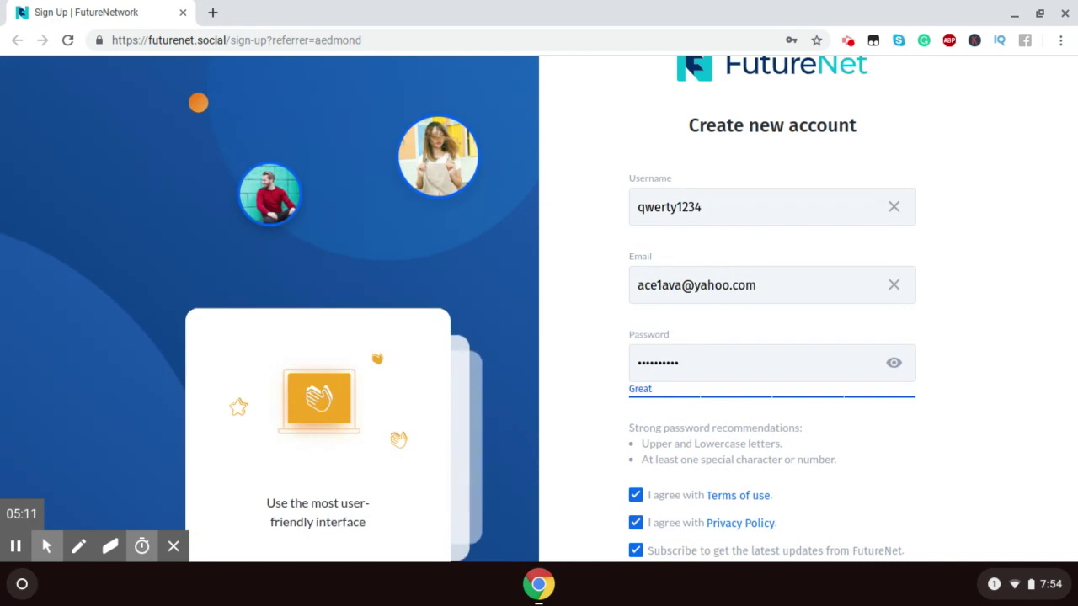
scroll(1024, 349, "down", 2)
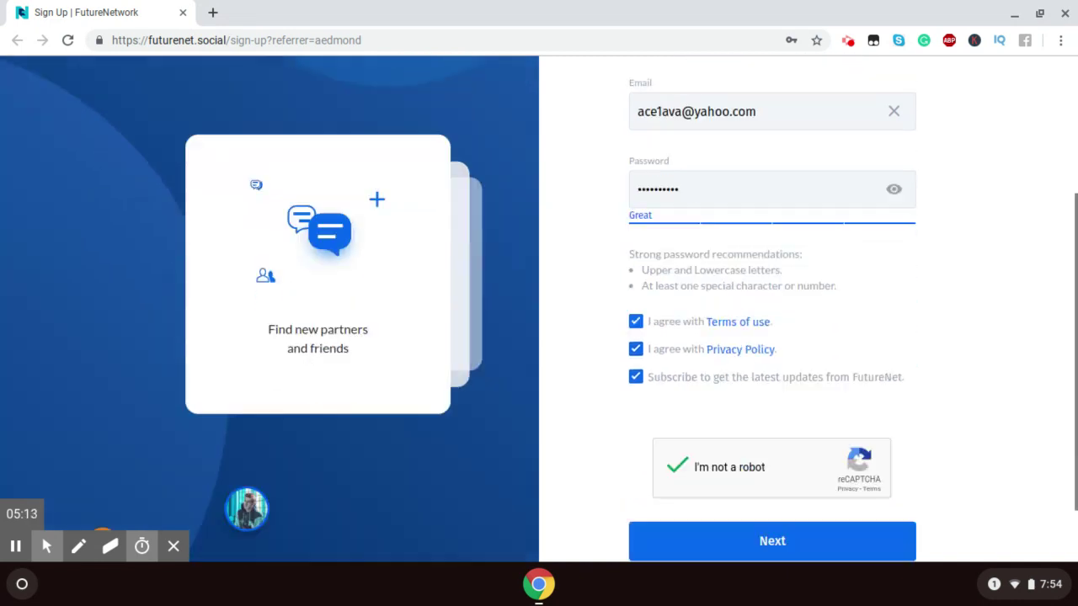
scroll(1025, 349, "down", 1)
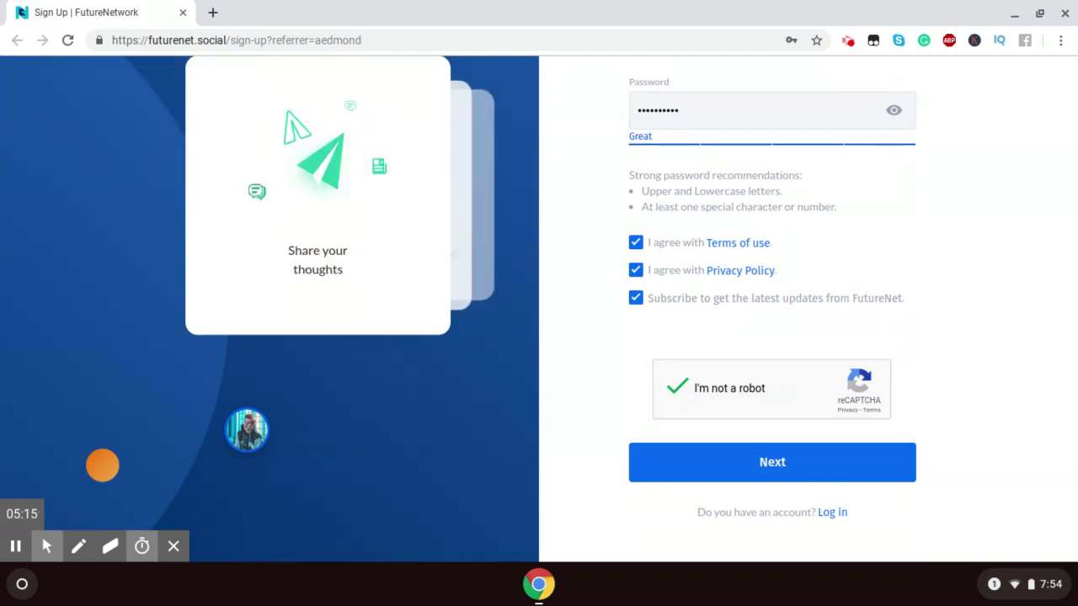
left_click(814, 455)
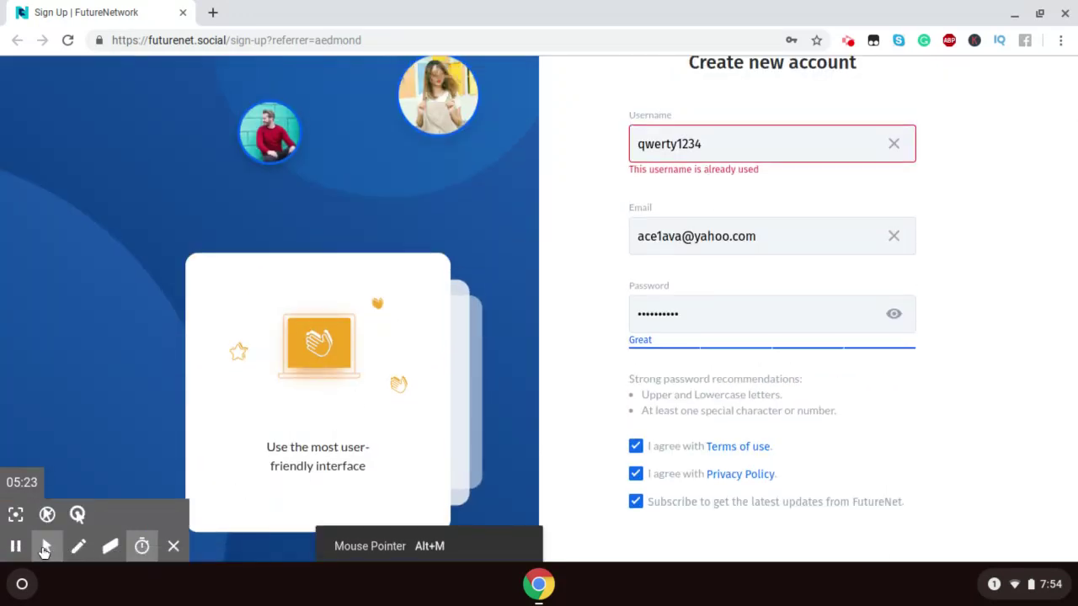
left_click(15, 547)
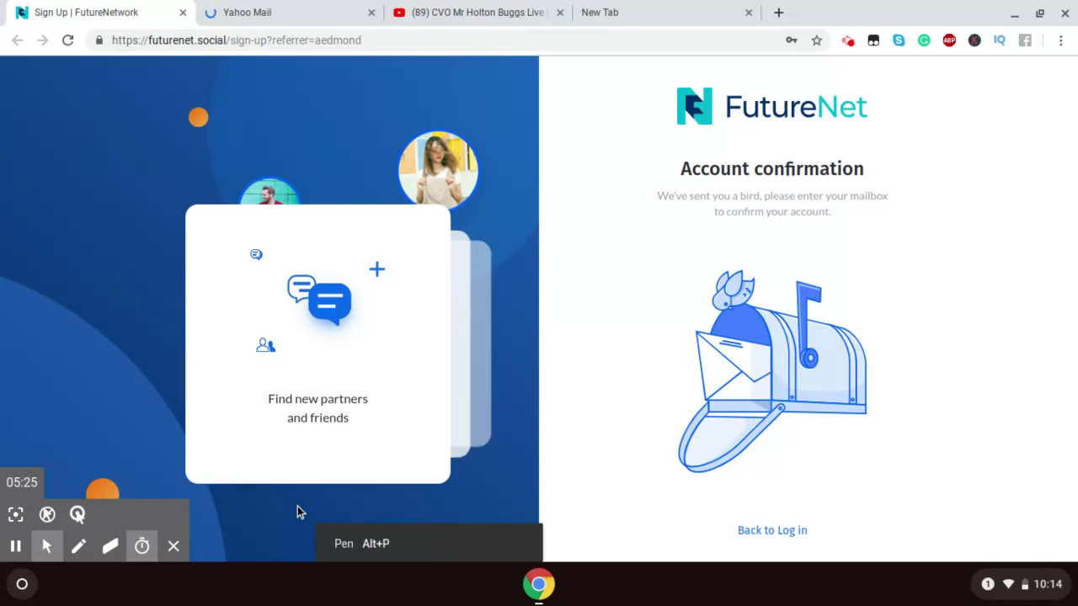
Step: In the Yahoo Mail tab, open the FutureNet 'Registration' email and scroll to its confirmation link
left_click(300, 7)
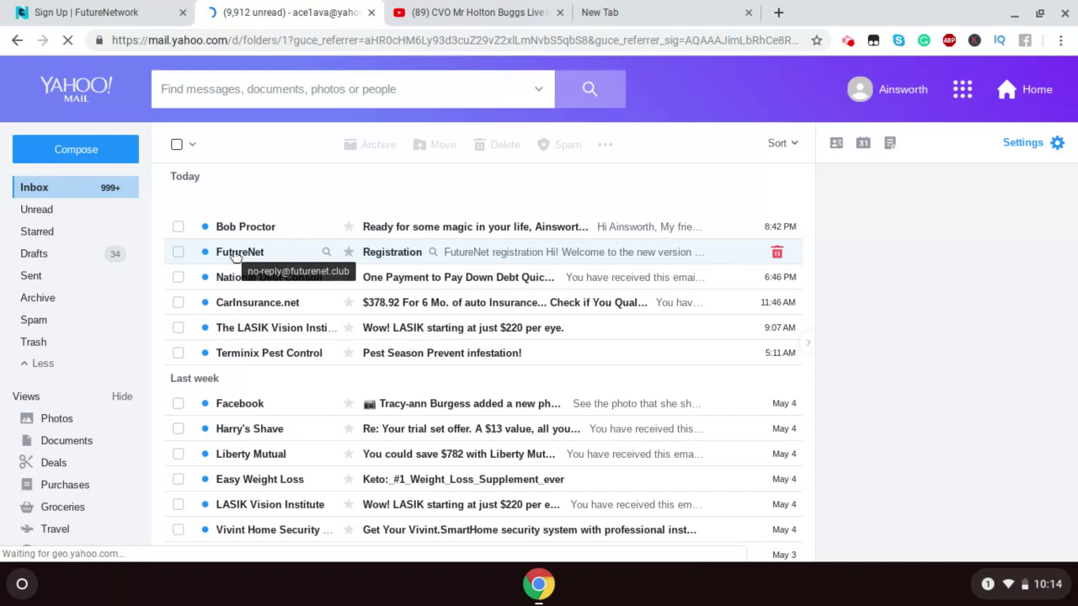
left_click(235, 255)
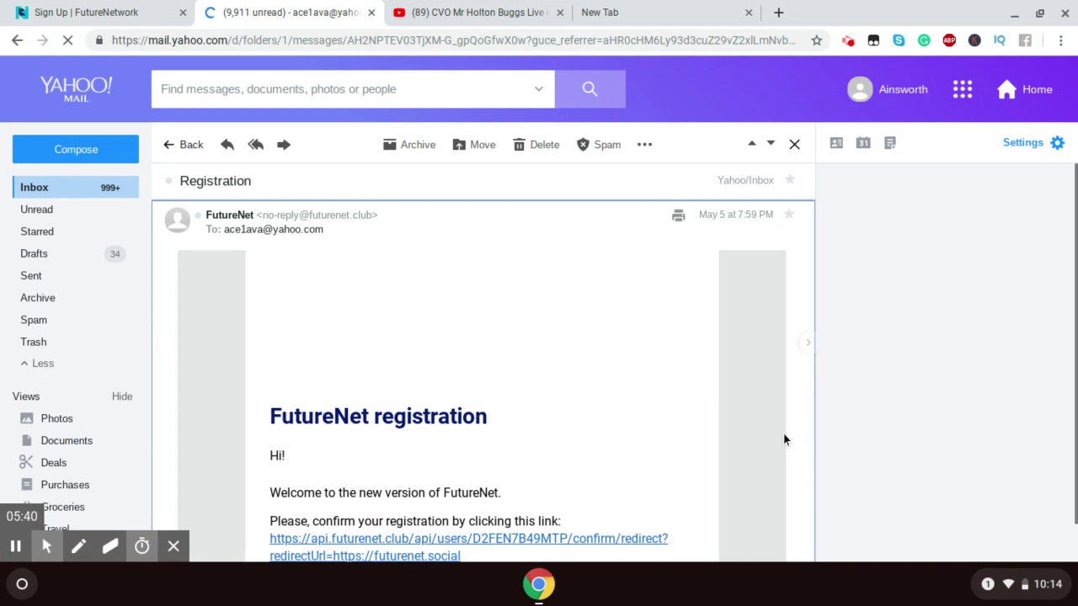
scroll(783, 434, "down", 1)
scroll(334, 204, "down", 2)
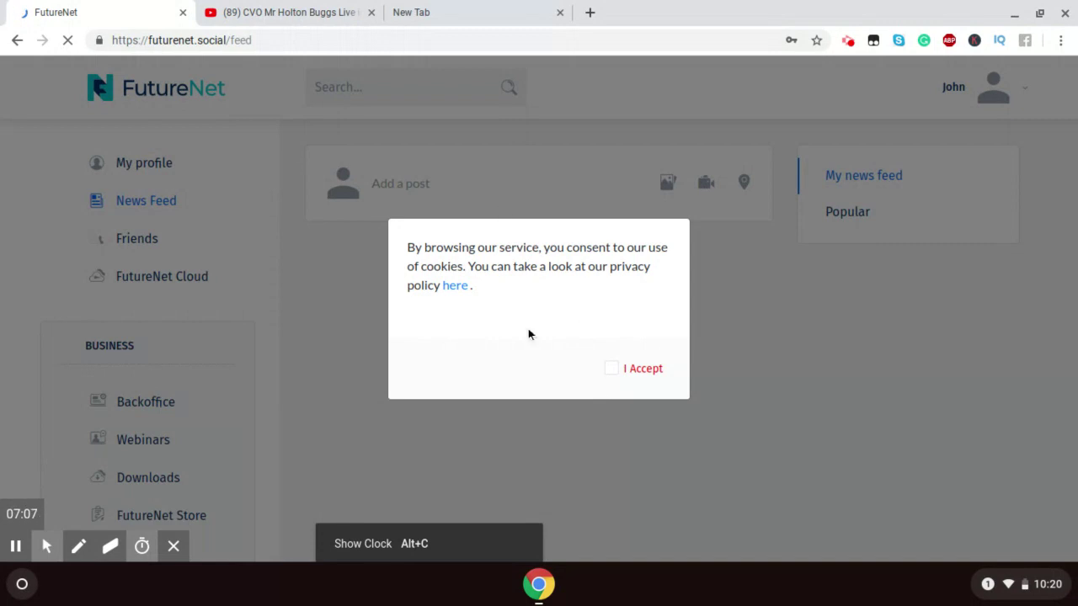
Step: Accept the cookie notice, start onboarding, and answer the gender question with Male
left_click(611, 371)
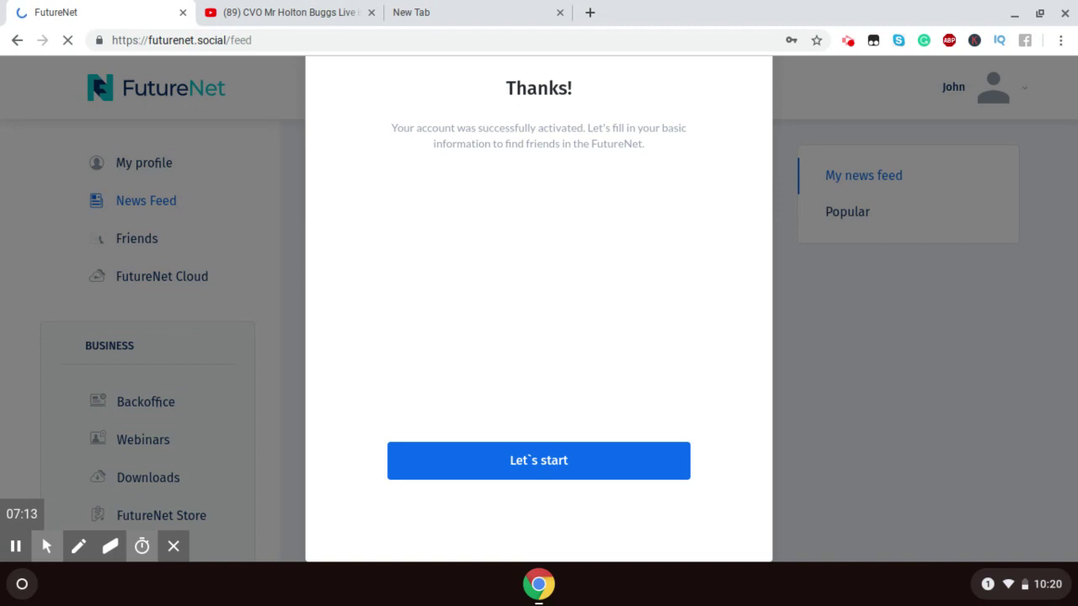
left_click(562, 462)
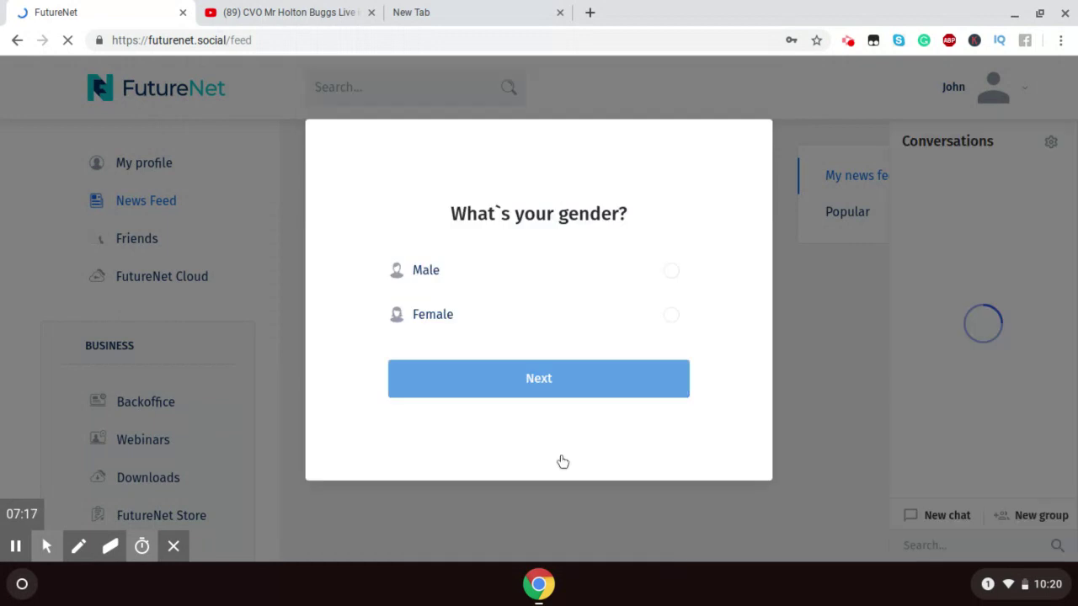
left_click(493, 272)
left_click(545, 389)
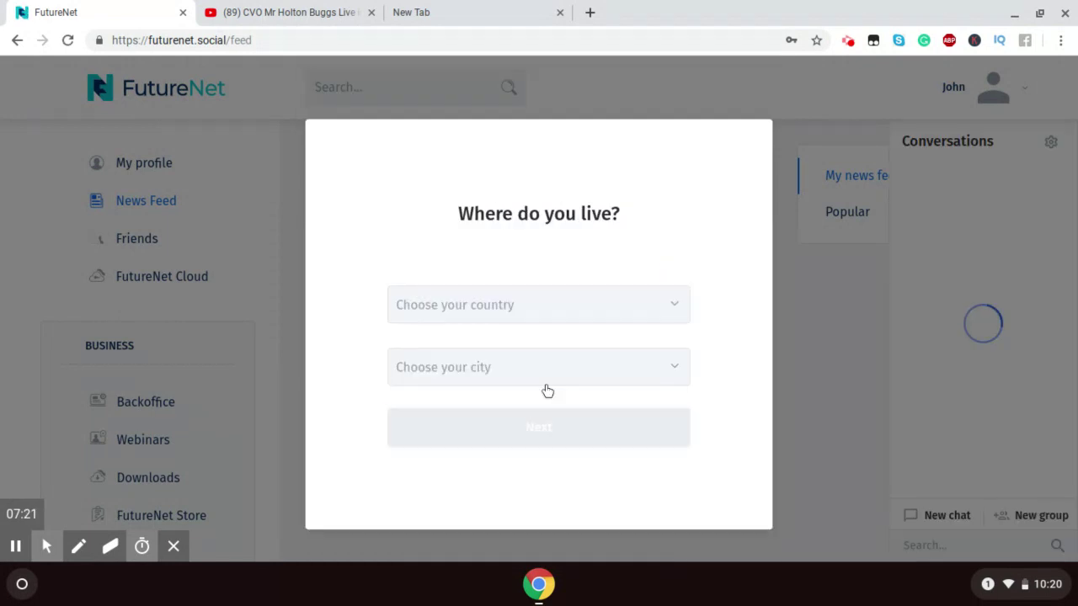
Step: Set the country to Jamaica and the city to Port Antonio, then continue
left_click(612, 294)
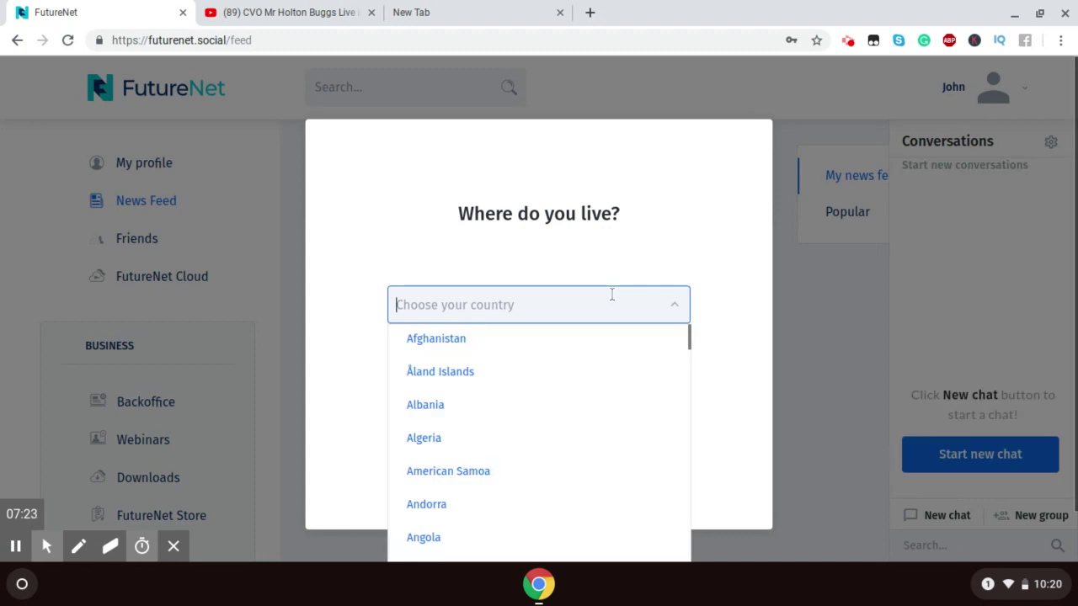
type("ja")
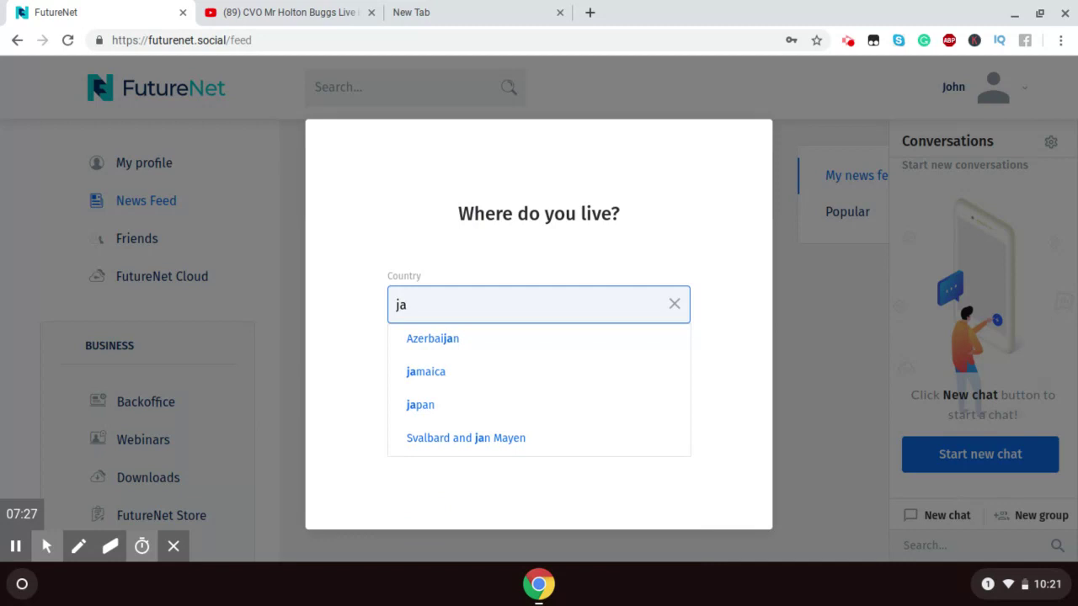
left_click(464, 375)
left_click(463, 373)
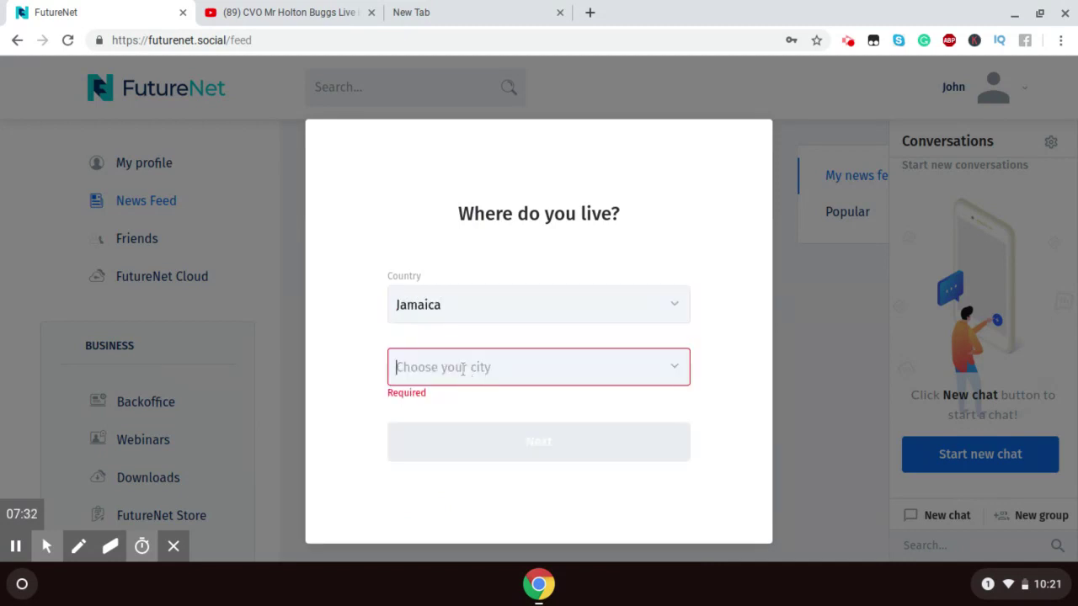
type("po")
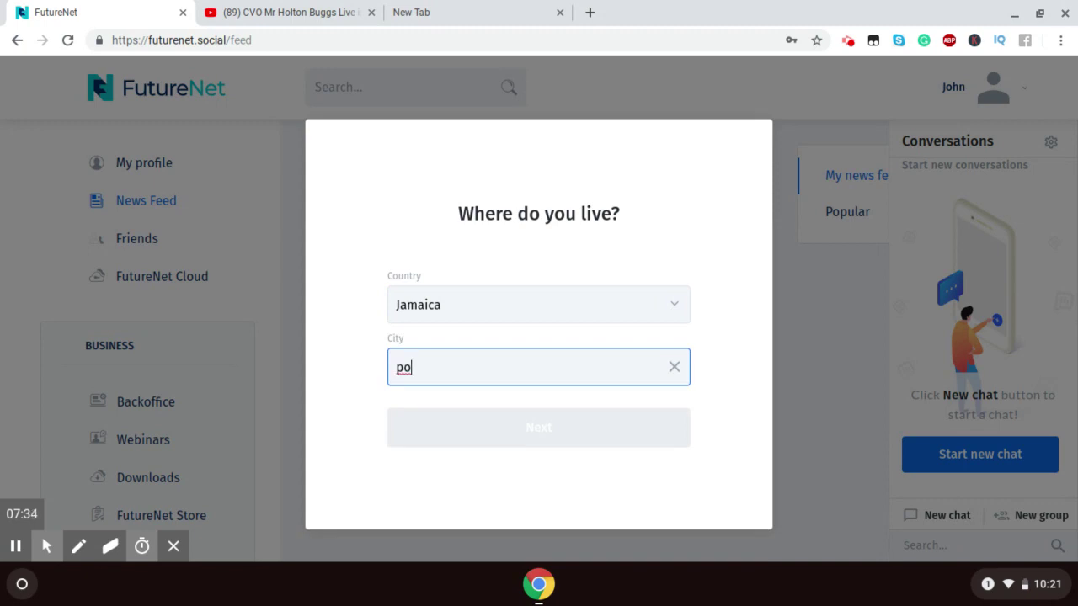
type("rt")
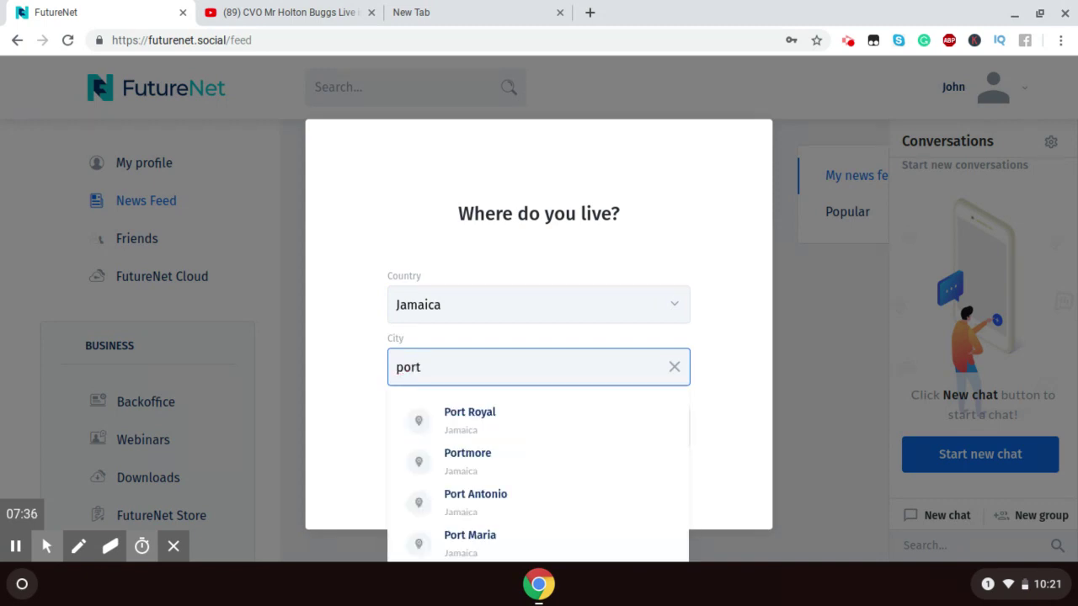
left_click(454, 502)
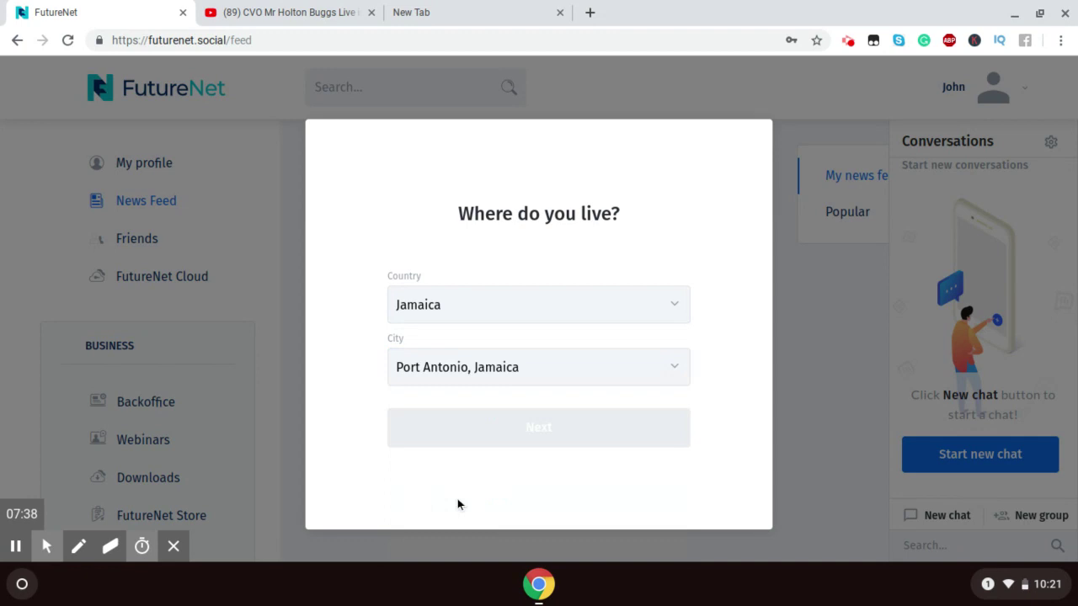
left_click(513, 431)
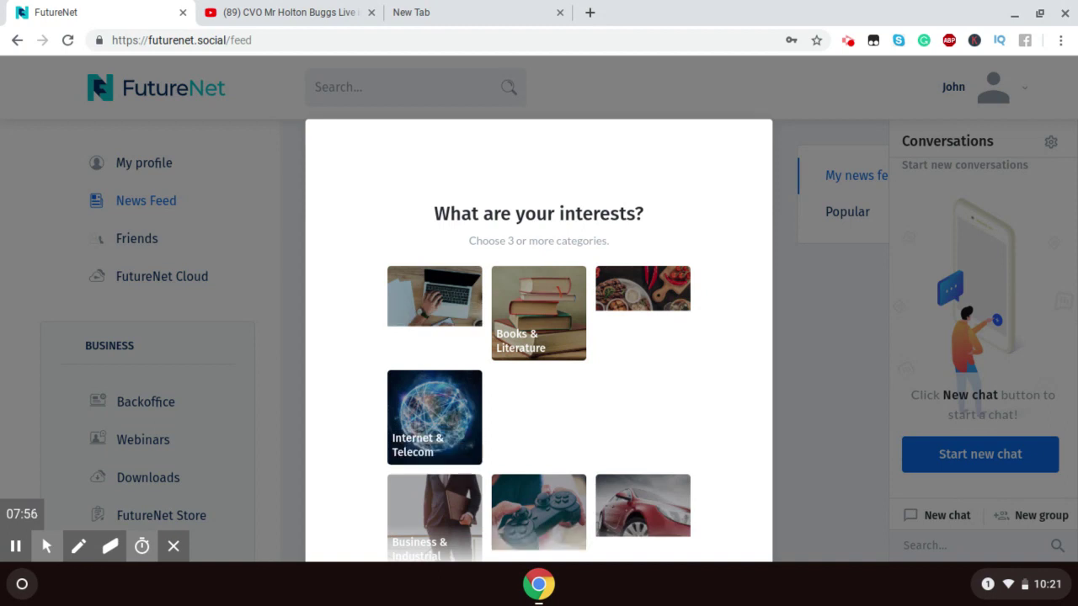
Step: Choose Auto & Vehicles, Food & Drink, Internet & Telecom and Jobs & Education as interests and continue
left_click(623, 517)
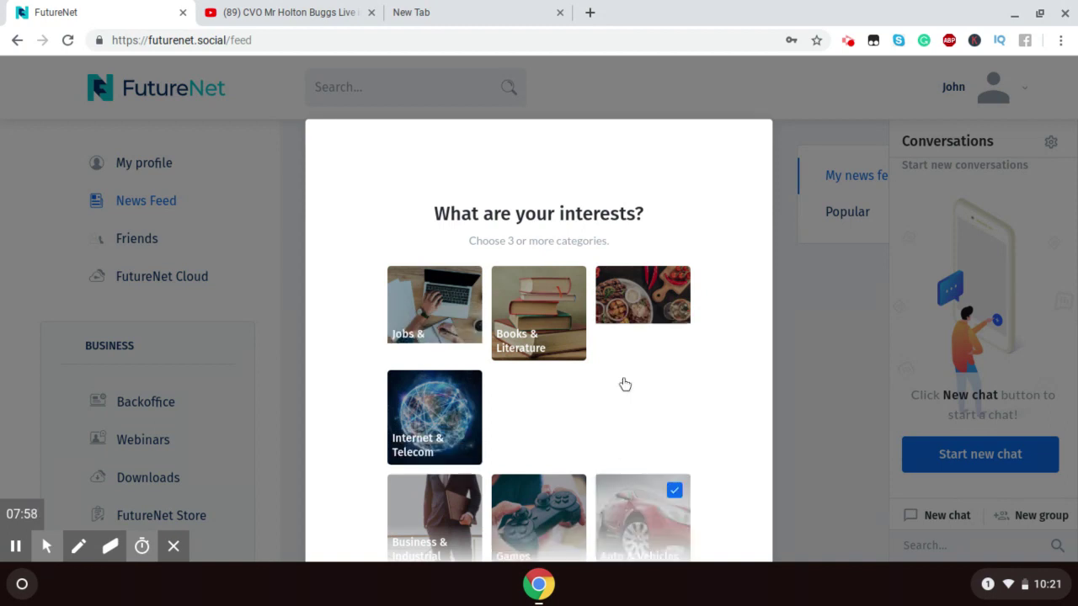
left_click(635, 301)
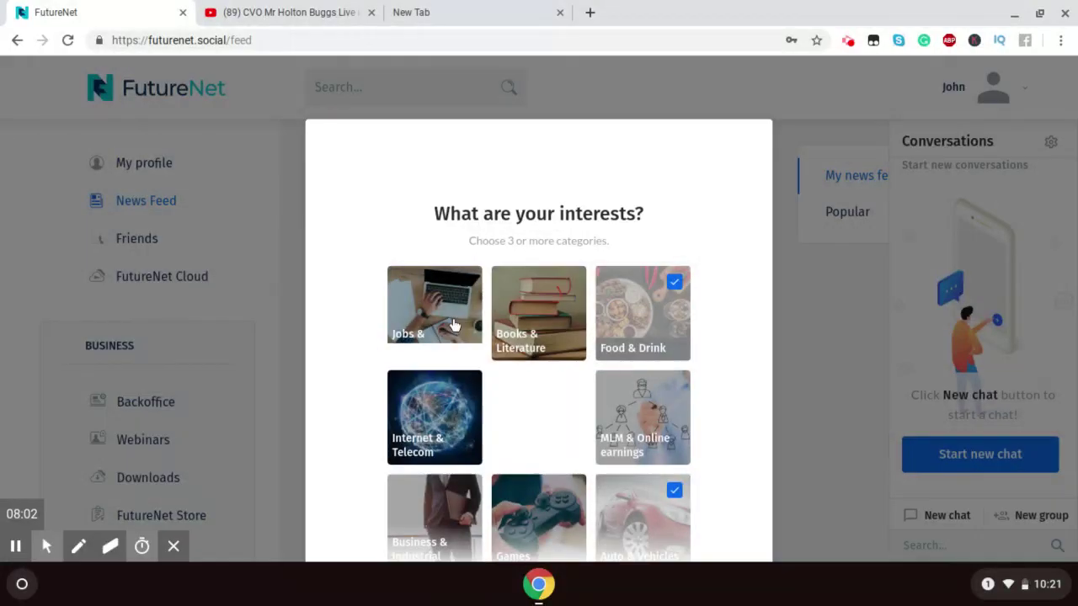
left_click(425, 451)
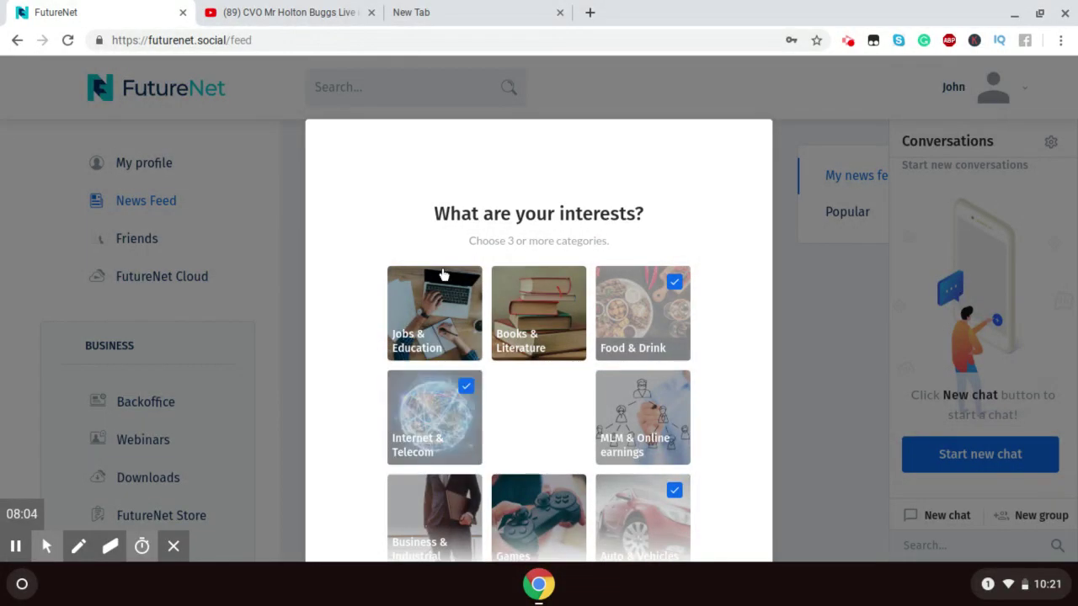
left_click(445, 312)
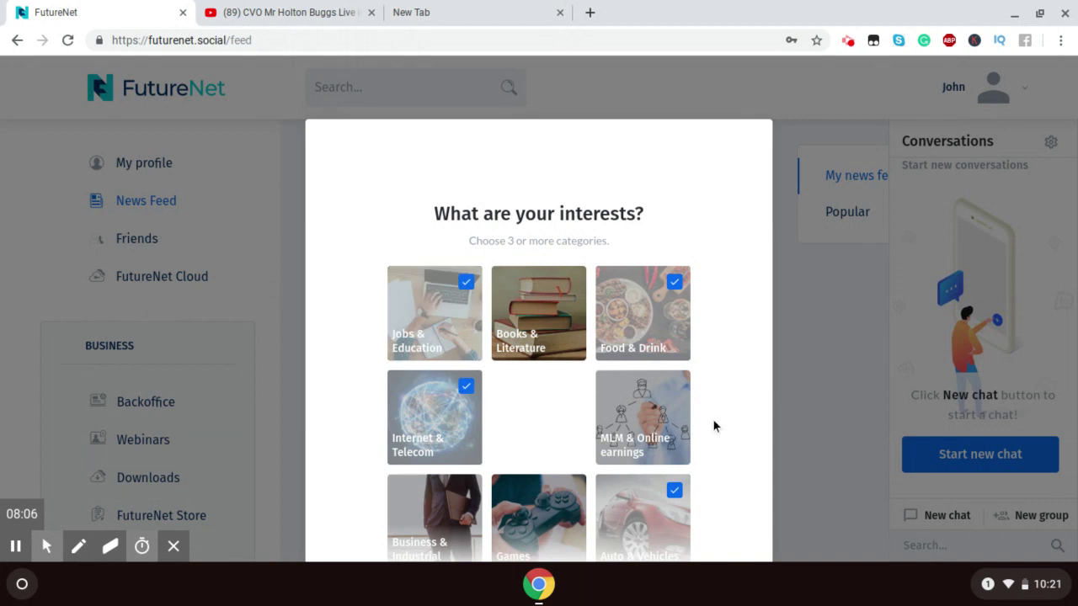
scroll(712, 418, "down", 3)
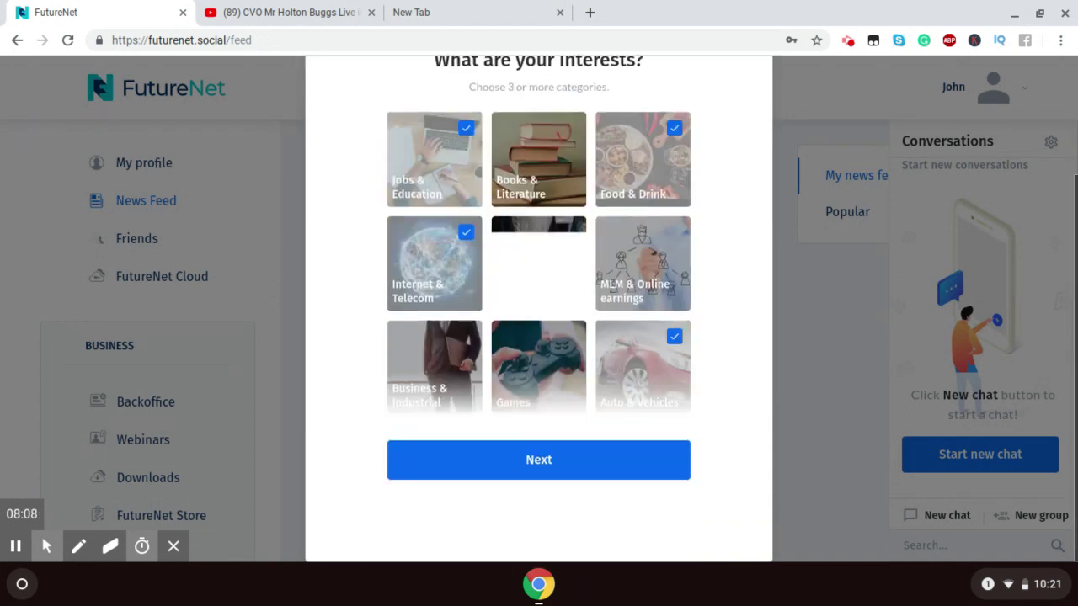
left_click(604, 448)
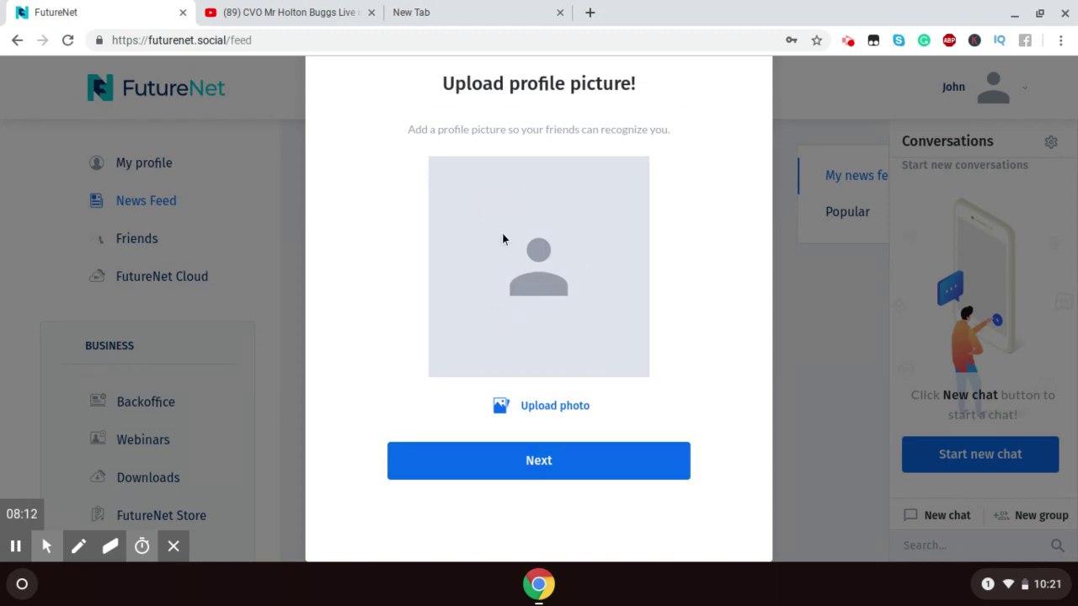
Step: Skip the profile picture, look over the new profile, then switch to the Popular news feed
left_click(538, 463)
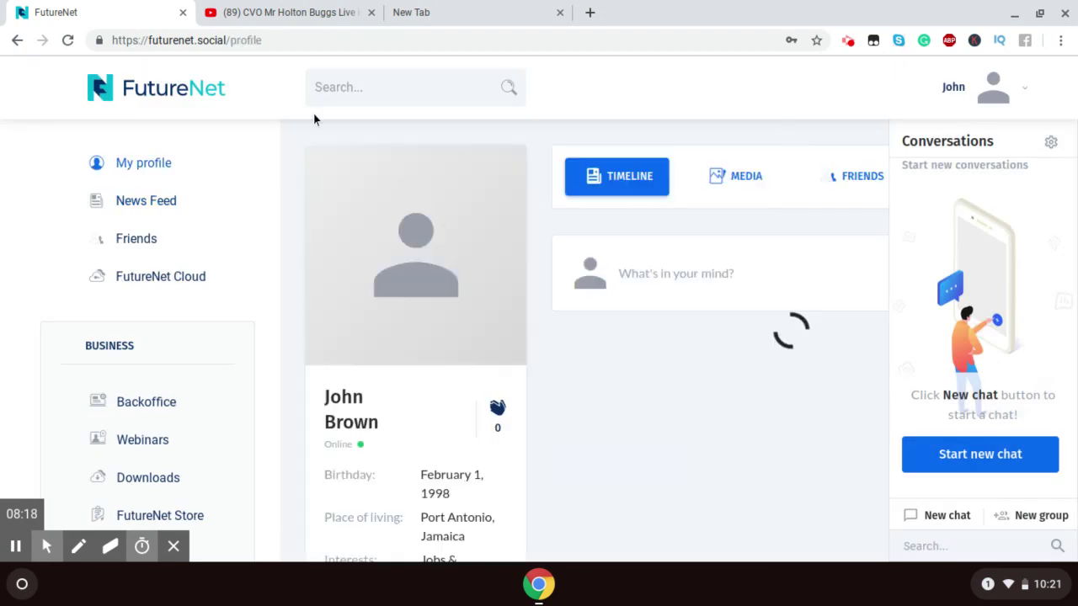
mouse_move(334, 303)
scroll(539, 293, "down", 3)
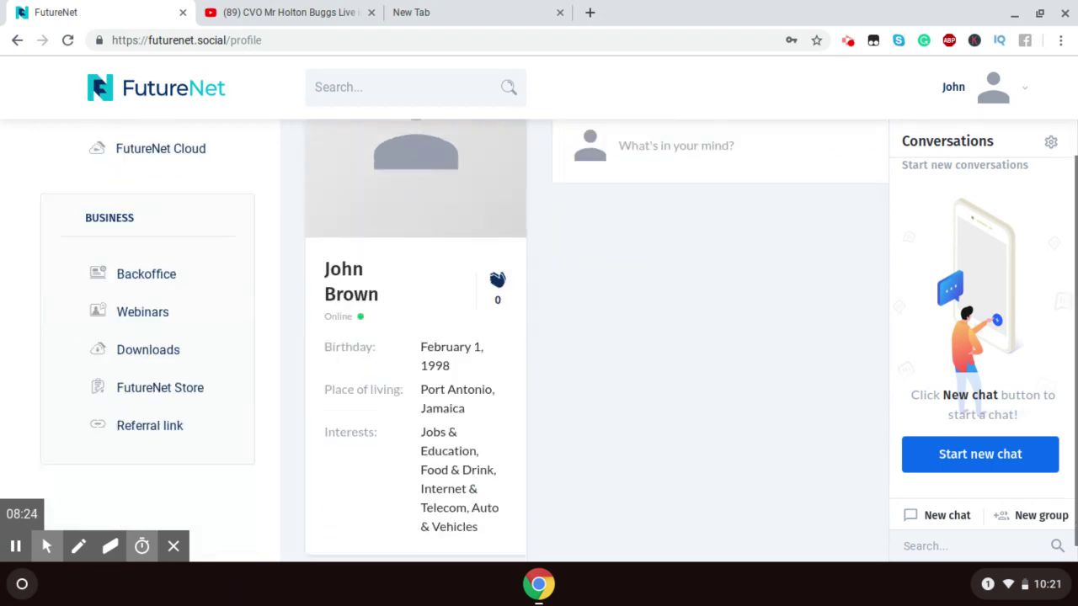
scroll(512, 298, "up", 3)
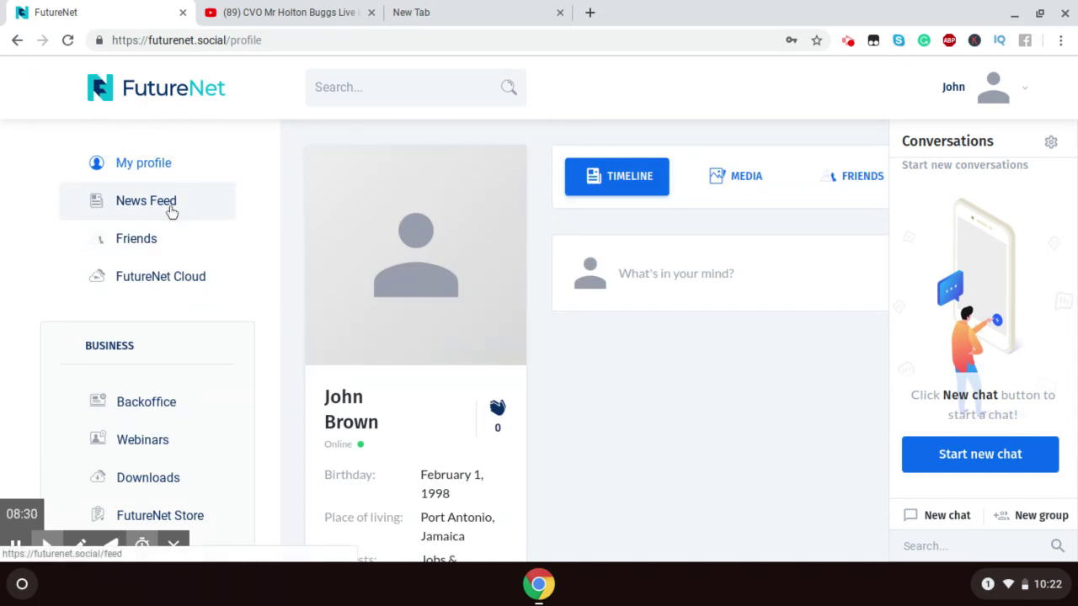
left_click(171, 211)
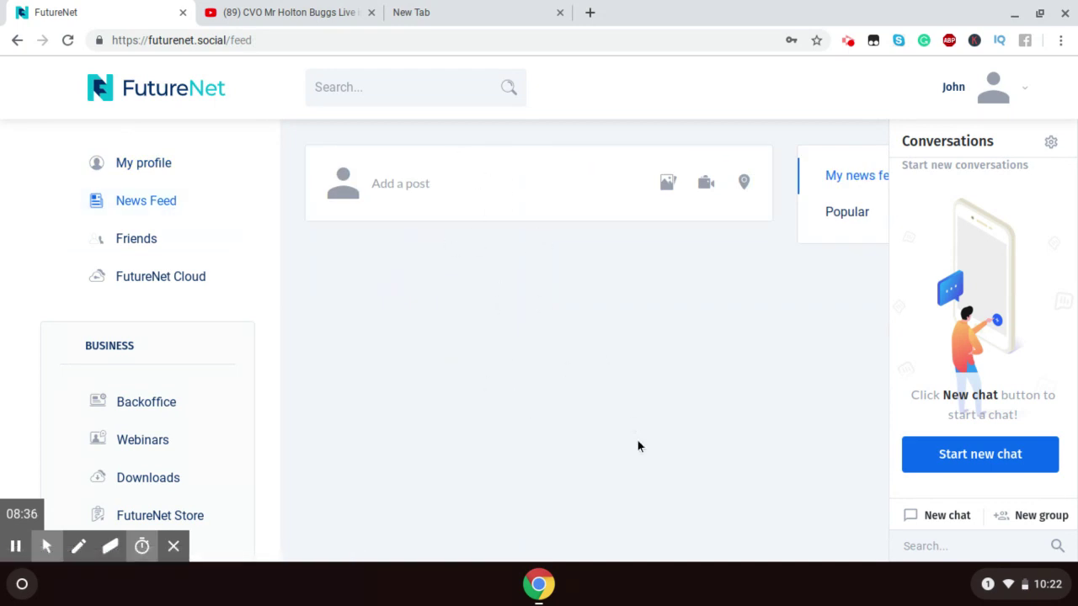
left_click(840, 215)
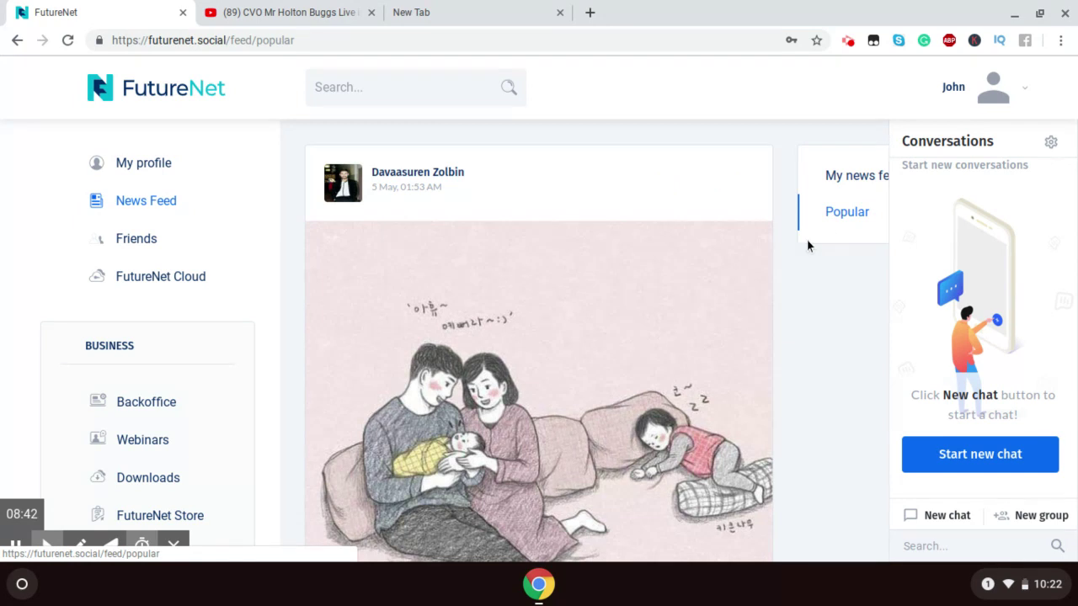
Step: Scroll the Popular feed down to the 0:22 'Hahaha' video post and its reaction bar
scroll(786, 264, "down", 4)
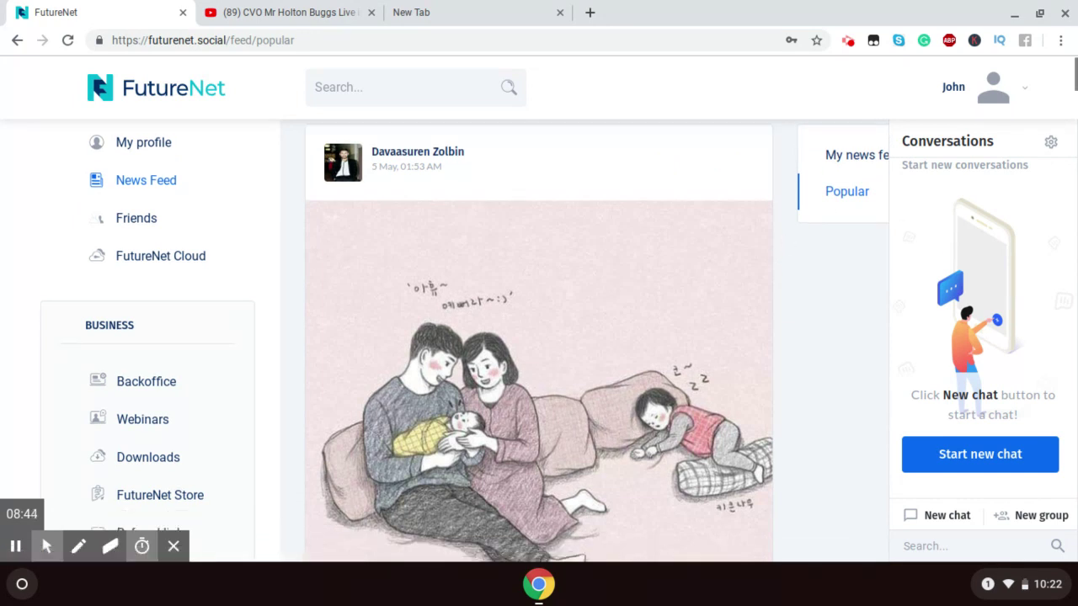
scroll(538, 336, "down", 5)
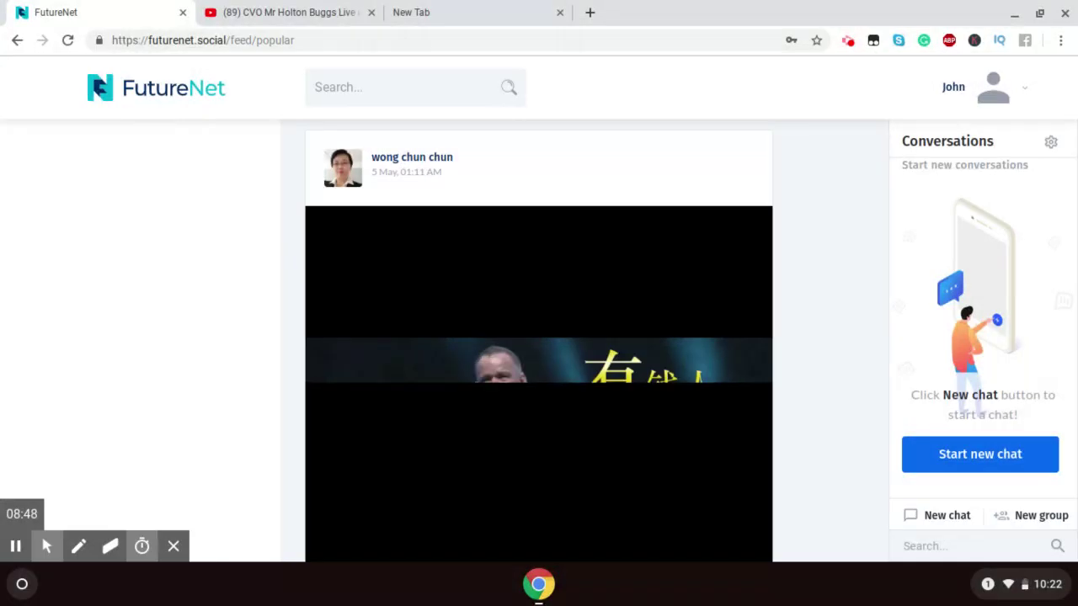
scroll(539, 337, "down", 1)
scroll(539, 336, "down", 2)
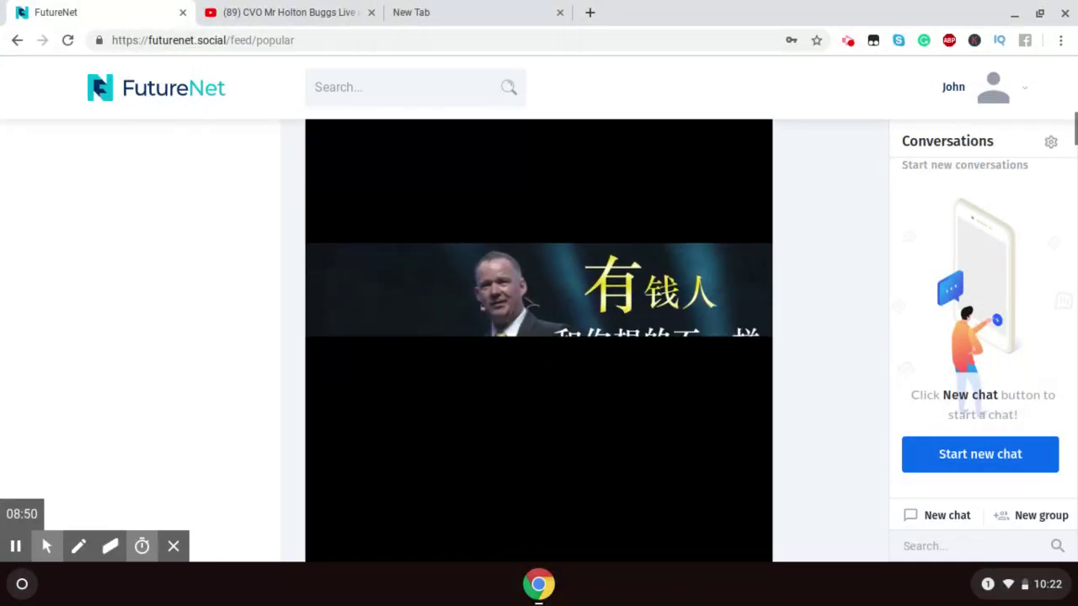
scroll(539, 337, "down", 5)
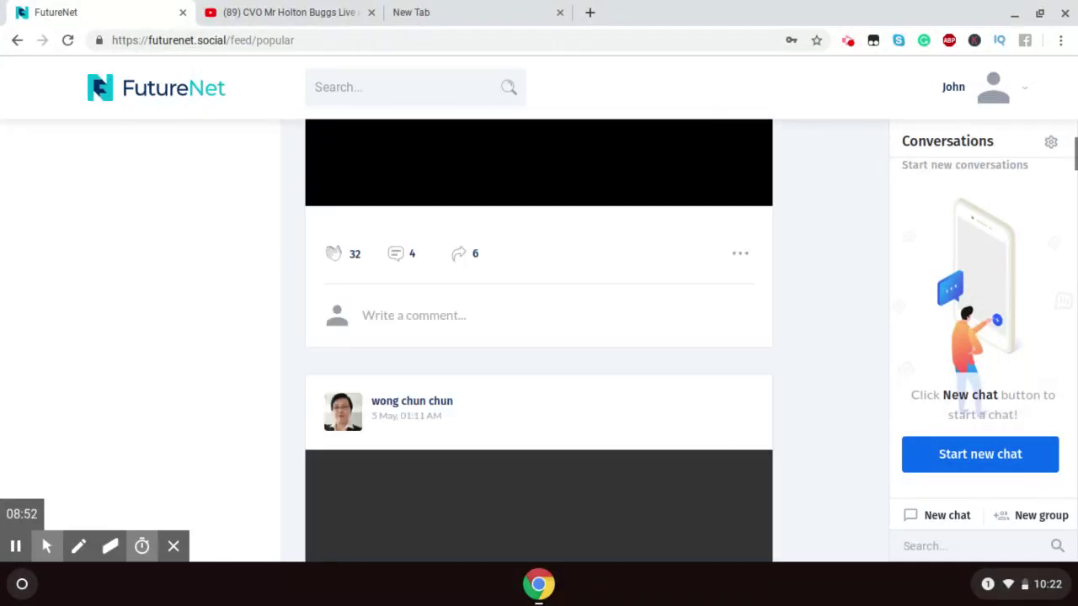
scroll(539, 336, "down", 4)
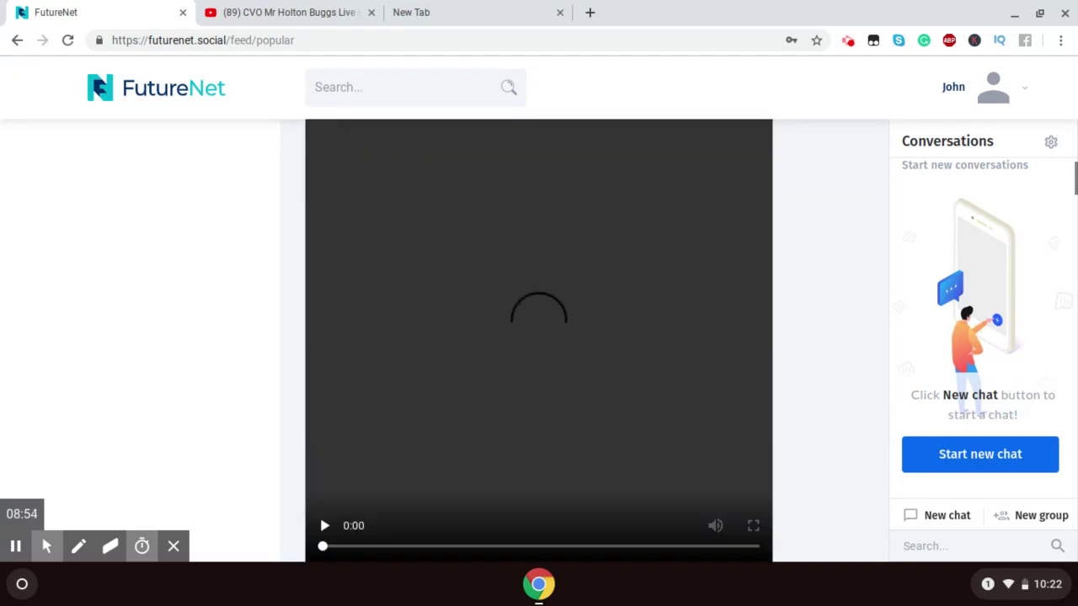
scroll(539, 337, "down", 2)
scroll(538, 337, "down", 8)
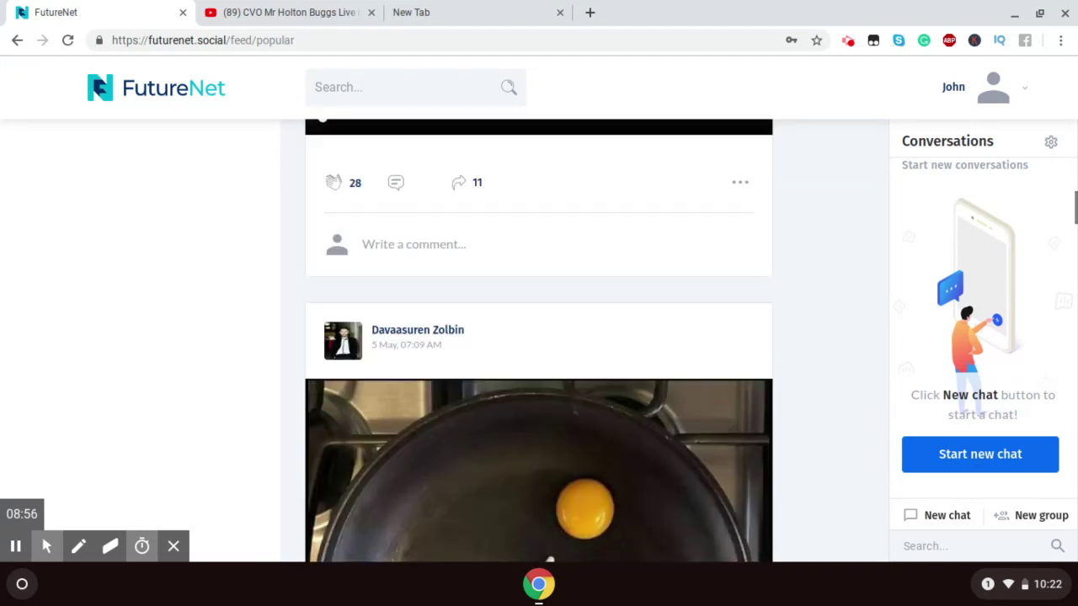
scroll(539, 337, "down", 3)
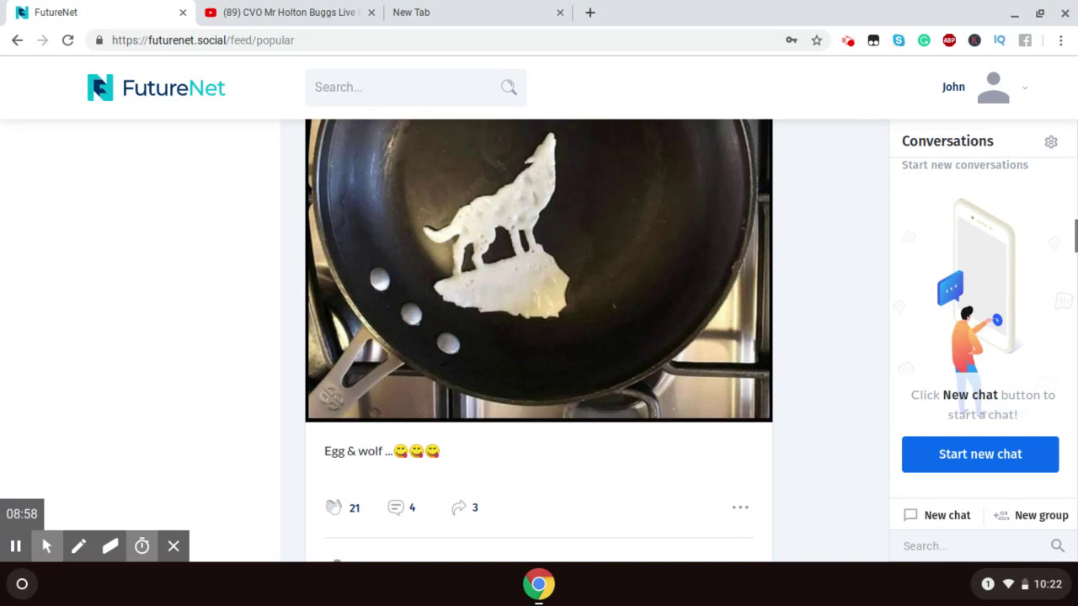
scroll(539, 336, "down", 3)
scroll(539, 337, "down", 10)
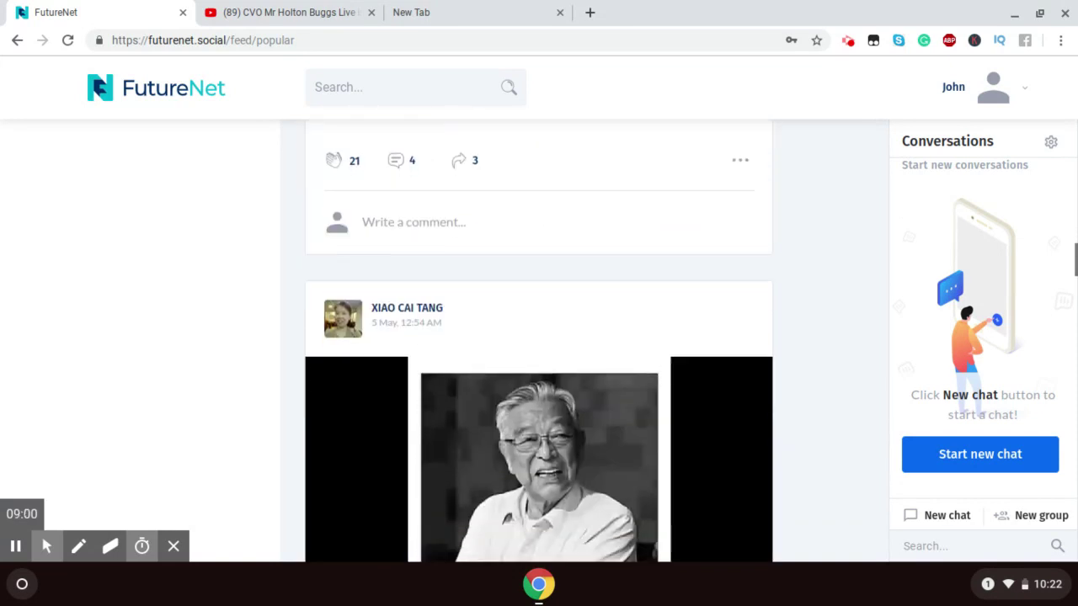
scroll(538, 337, "down", 3)
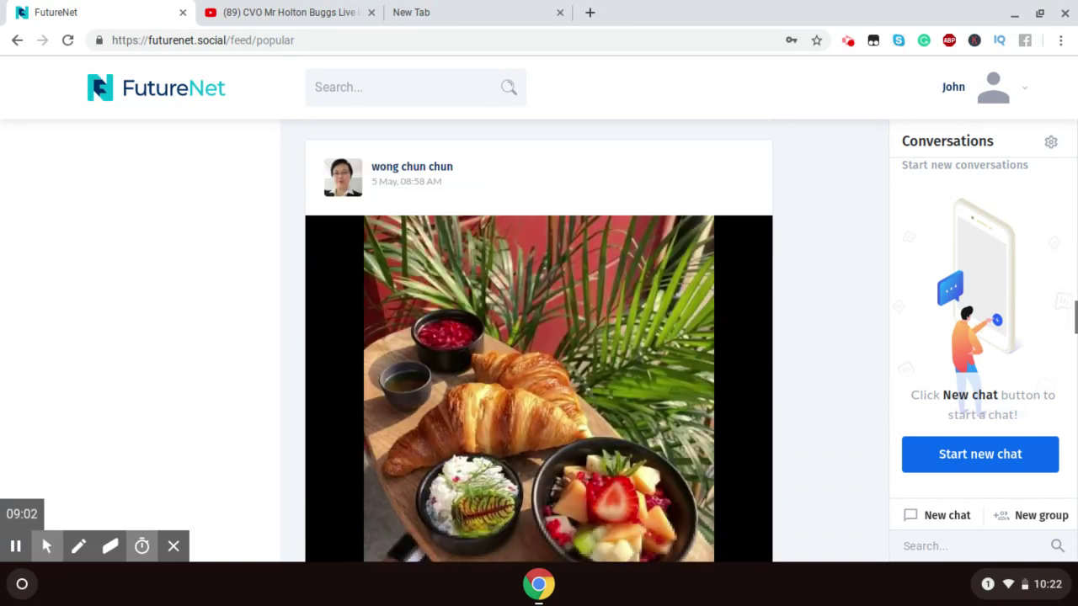
scroll(538, 337, "down", 3)
scroll(539, 337, "down", 5)
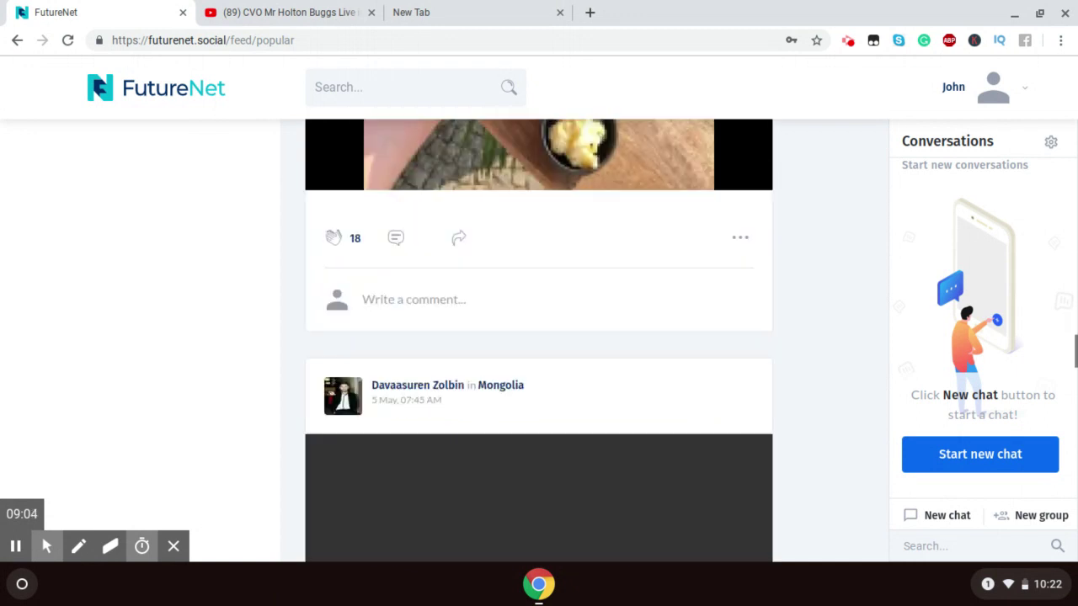
scroll(539, 337, "down", 7)
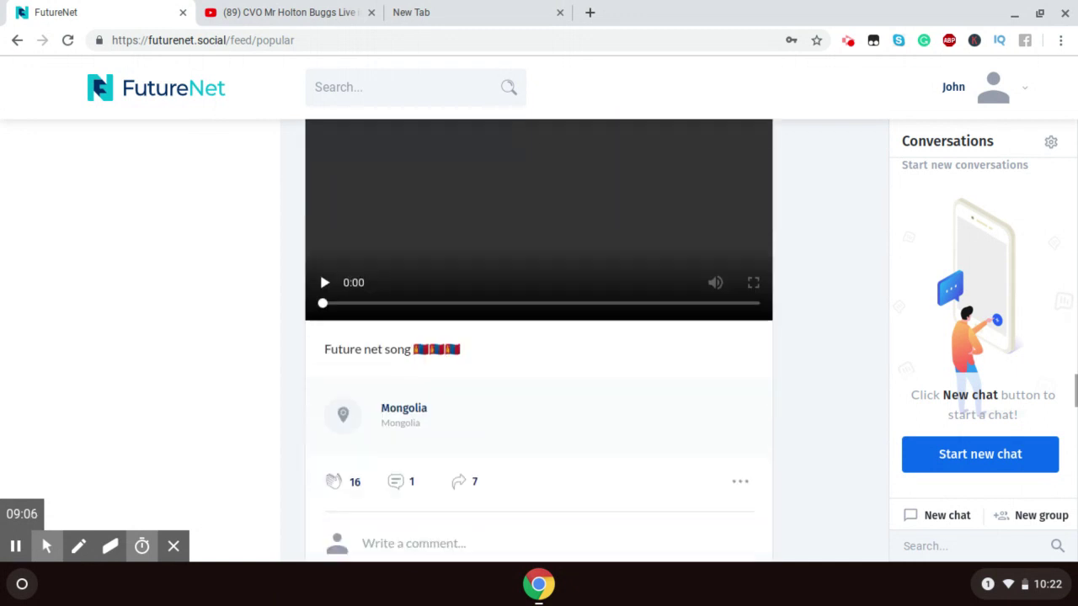
scroll(539, 336, "down", 5)
scroll(538, 337, "down", 4)
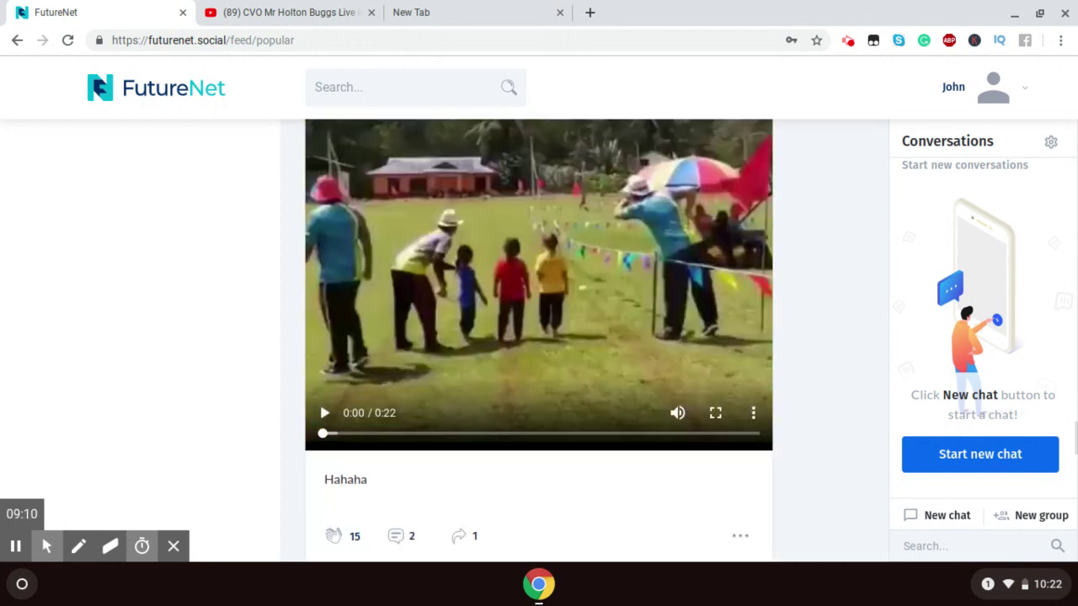
scroll(539, 337, "up", 1)
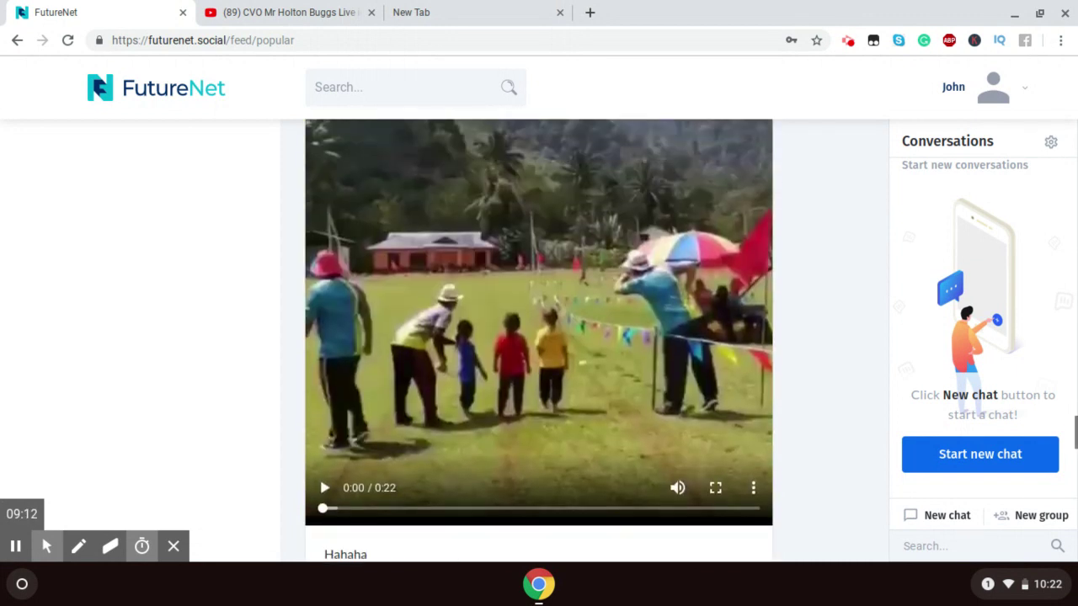
scroll(538, 336, "up", 2)
scroll(539, 336, "down", 3)
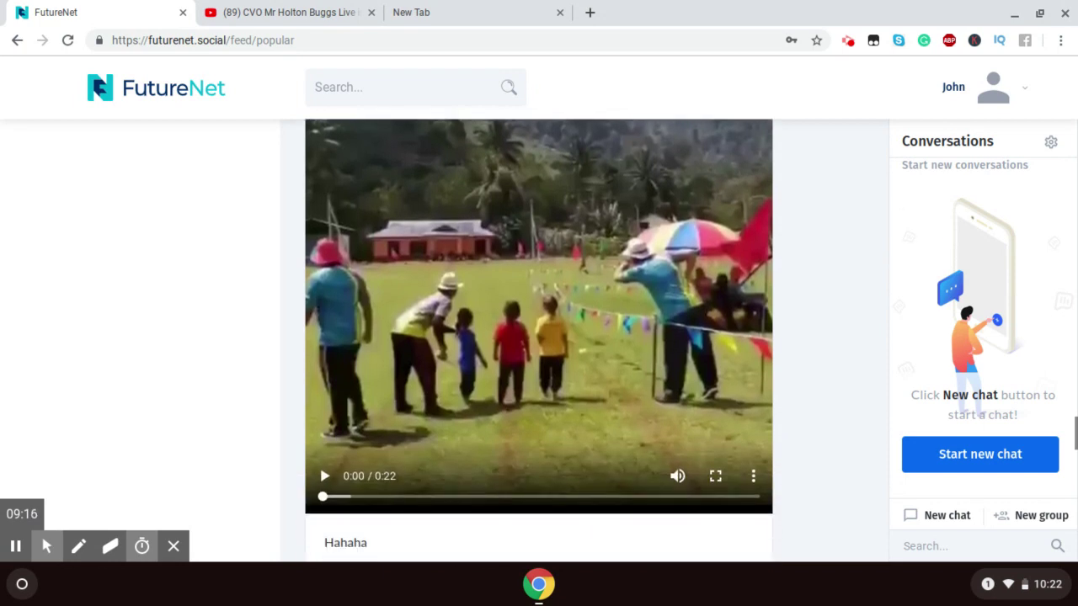
scroll(538, 336, "down", 2)
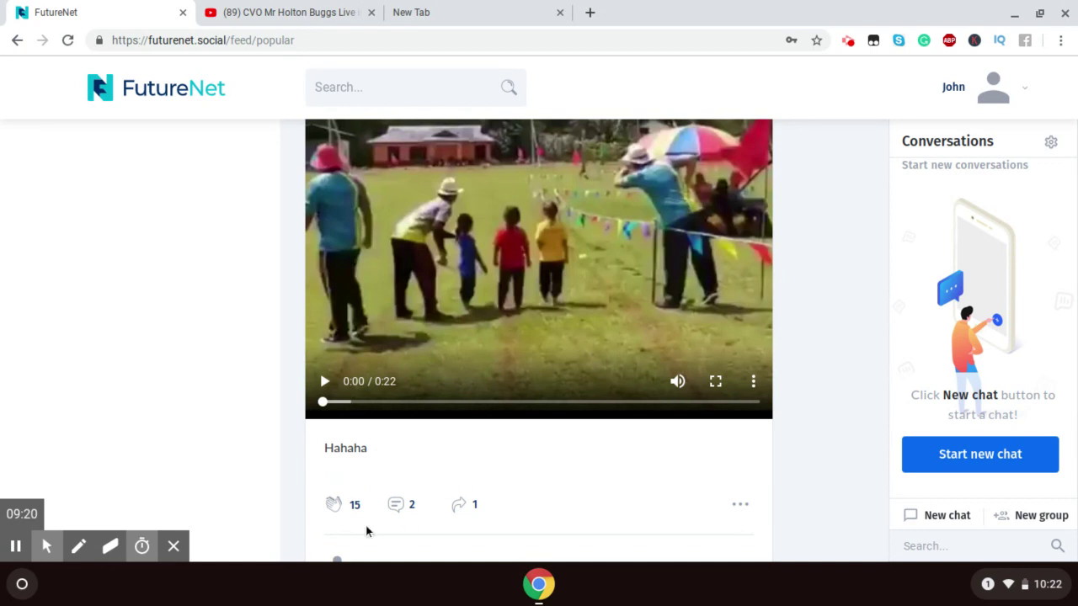
Step: Clap the 'Hahaha' video post up to 16 claps and play its 0:22 clip to the end
left_click(330, 505)
left_click(327, 400)
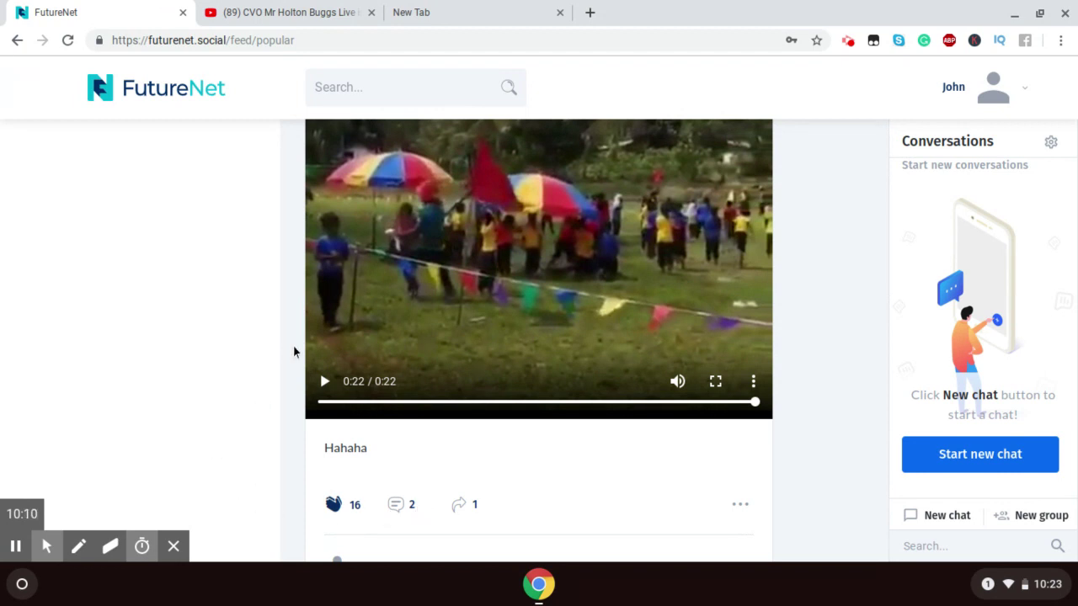
Step: Scroll down through more Popular posts, then back up to the family illustration post with 36 claps and 6 shares
scroll(783, 290, "down", 5)
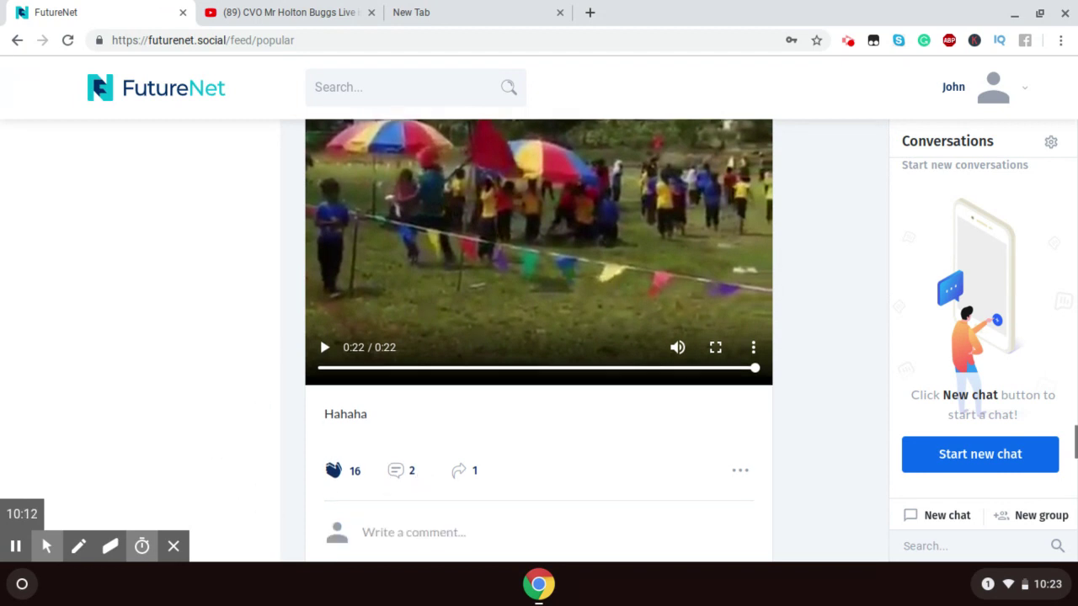
scroll(539, 341, "down", 4)
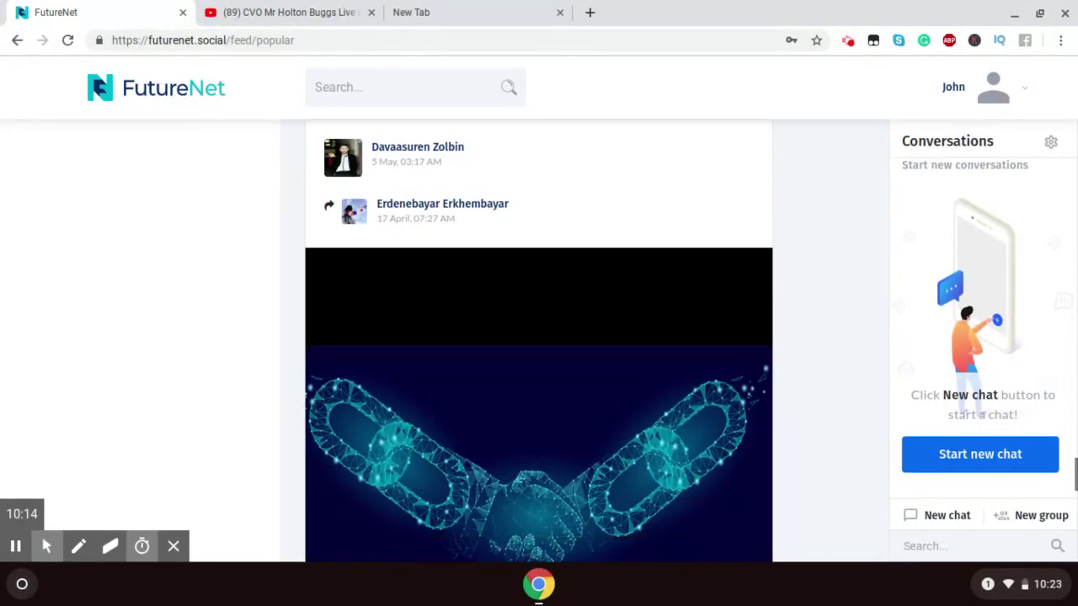
scroll(539, 341, "down", 6)
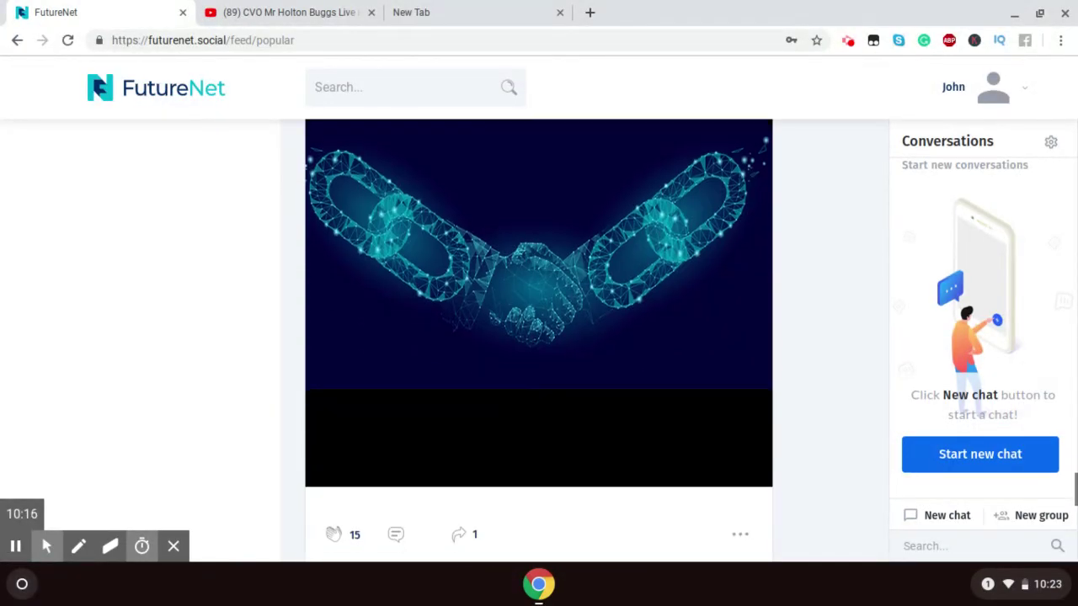
scroll(539, 341, "down", 4)
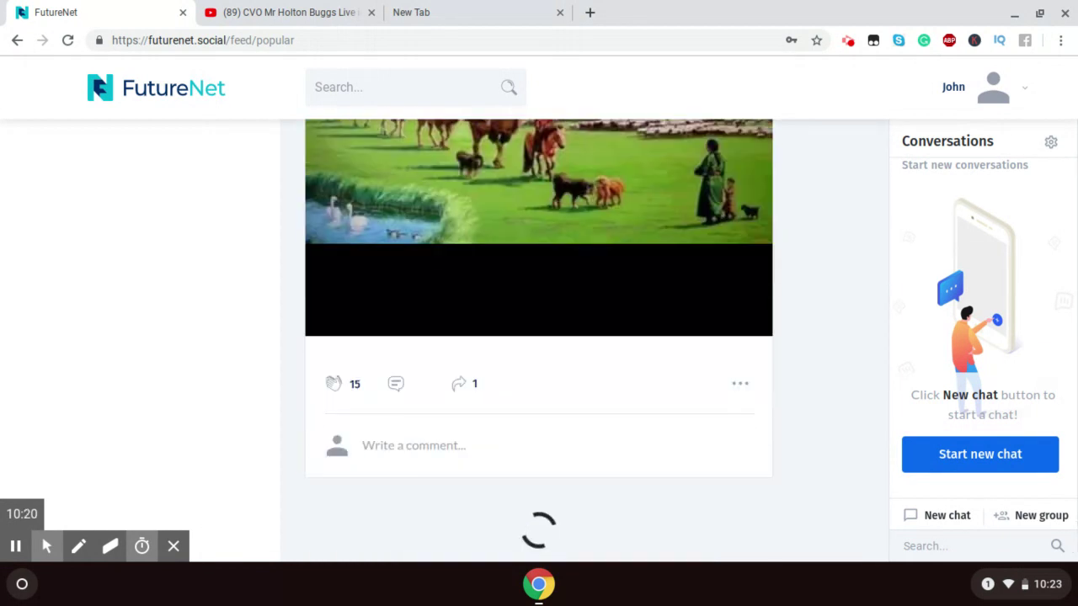
scroll(539, 341, "up", 4)
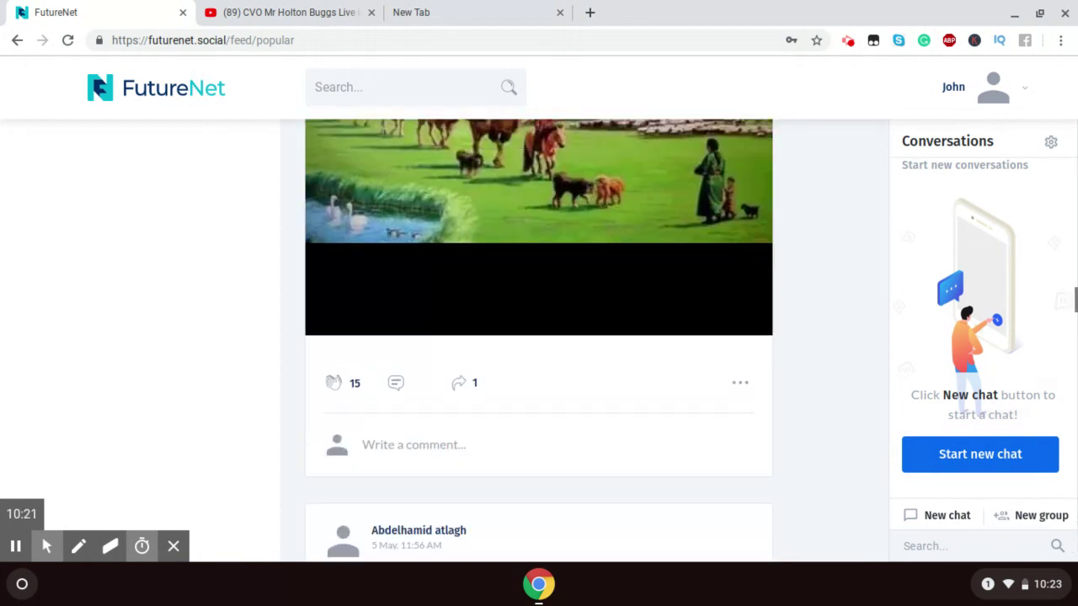
scroll(539, 341, "up", 6)
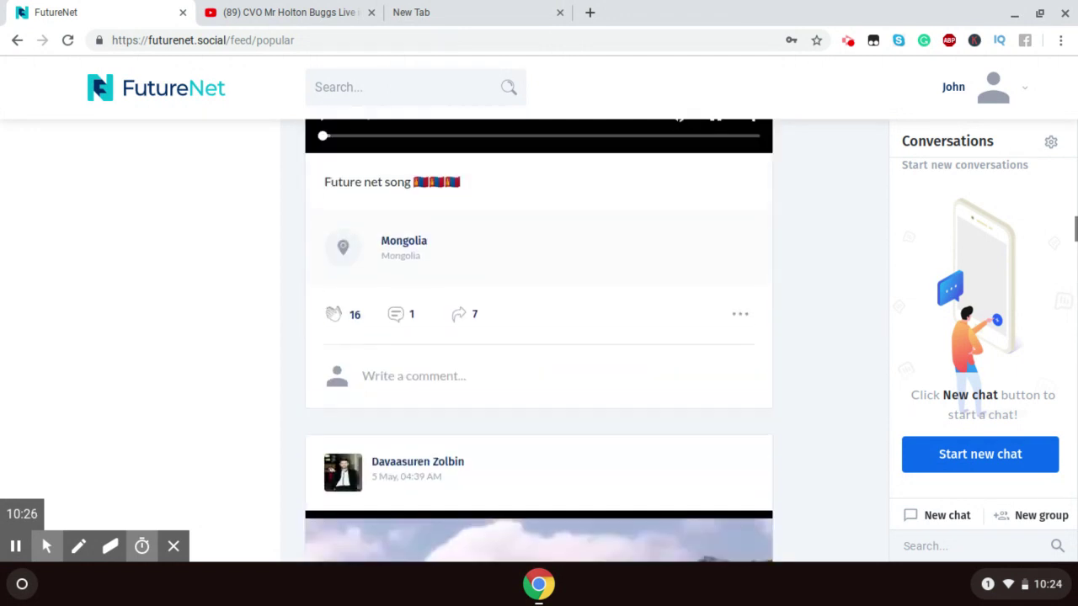
scroll(539, 341, "up", 15)
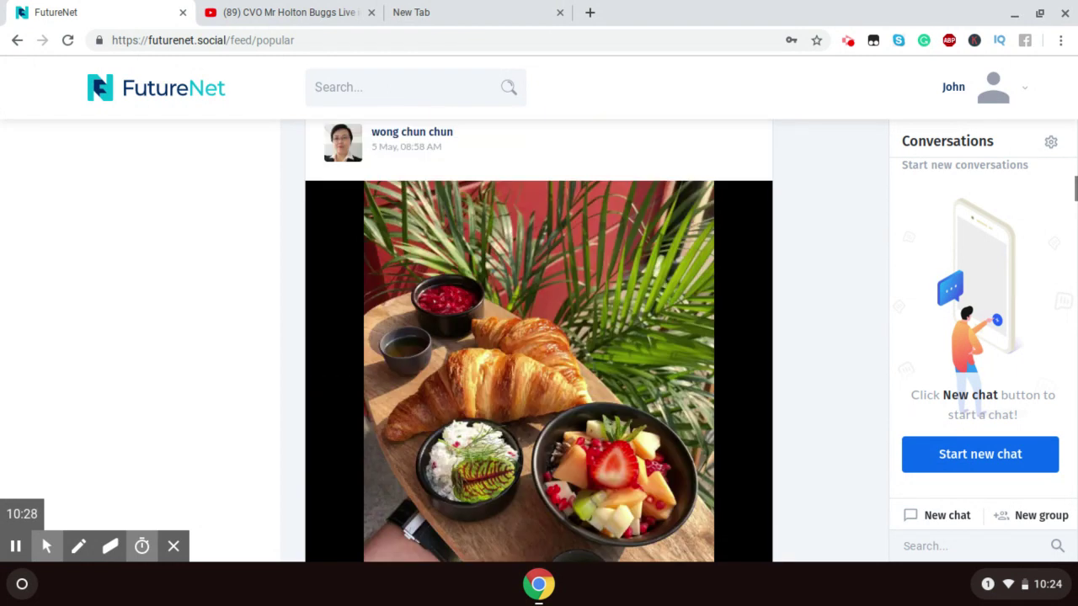
scroll(538, 341, "up", 15)
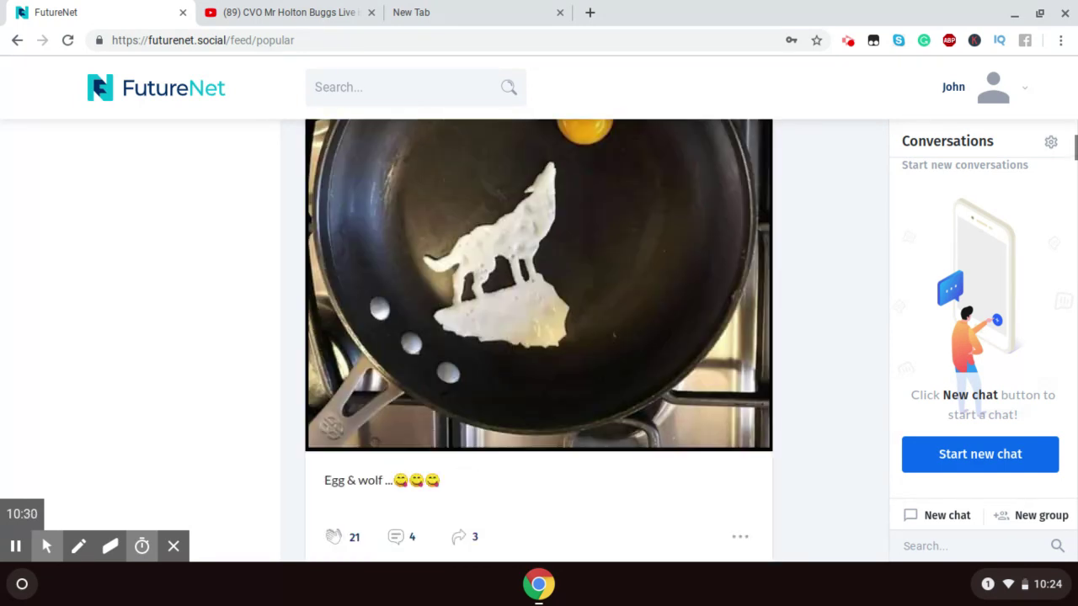
scroll(539, 341, "up", 15)
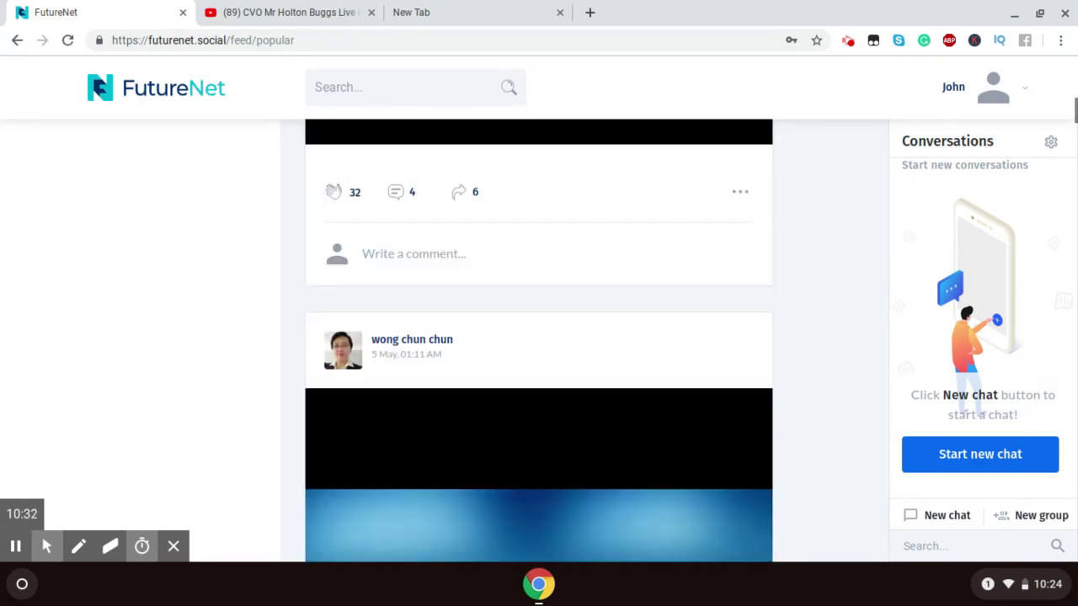
scroll(538, 341, "up", 10)
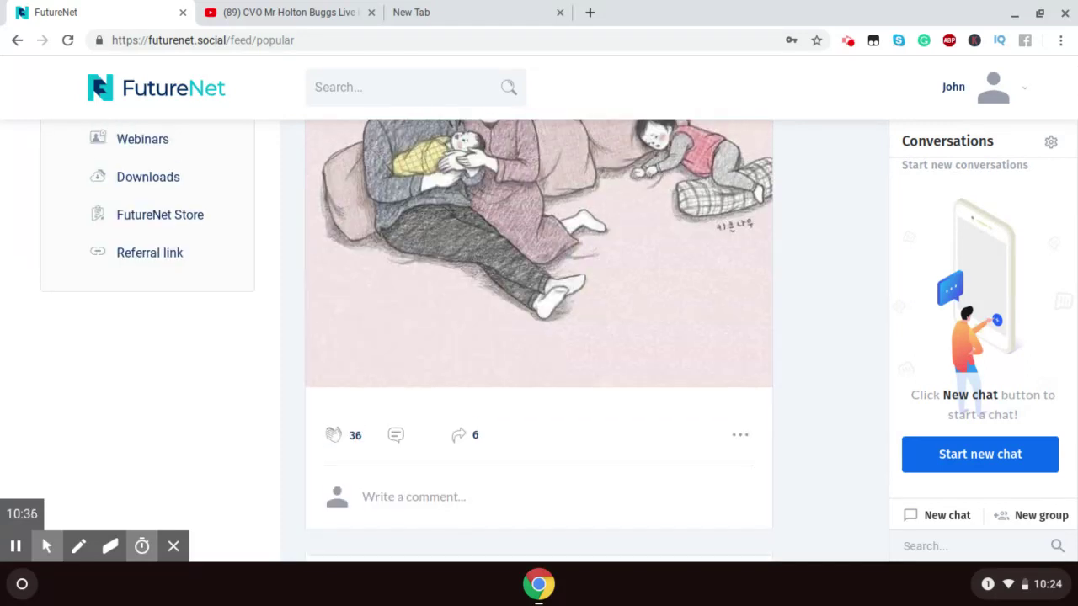
Step: Scroll up so the sidebar's Business links (Referral link, Backoffice, Webinars, Downloads) are visible
scroll(539, 341, "up", 5)
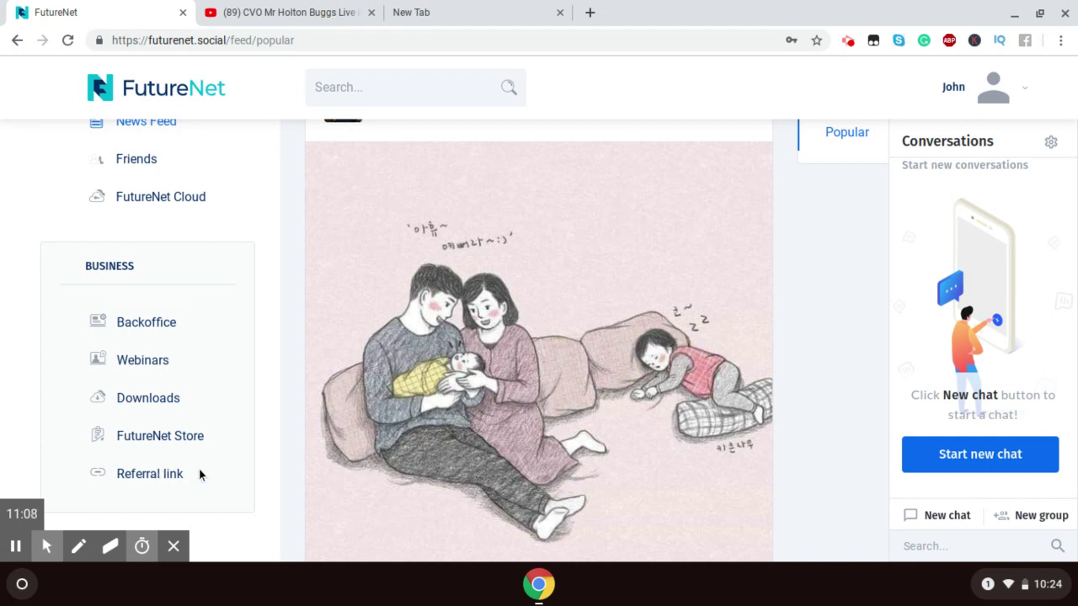
mouse_move(76, 560)
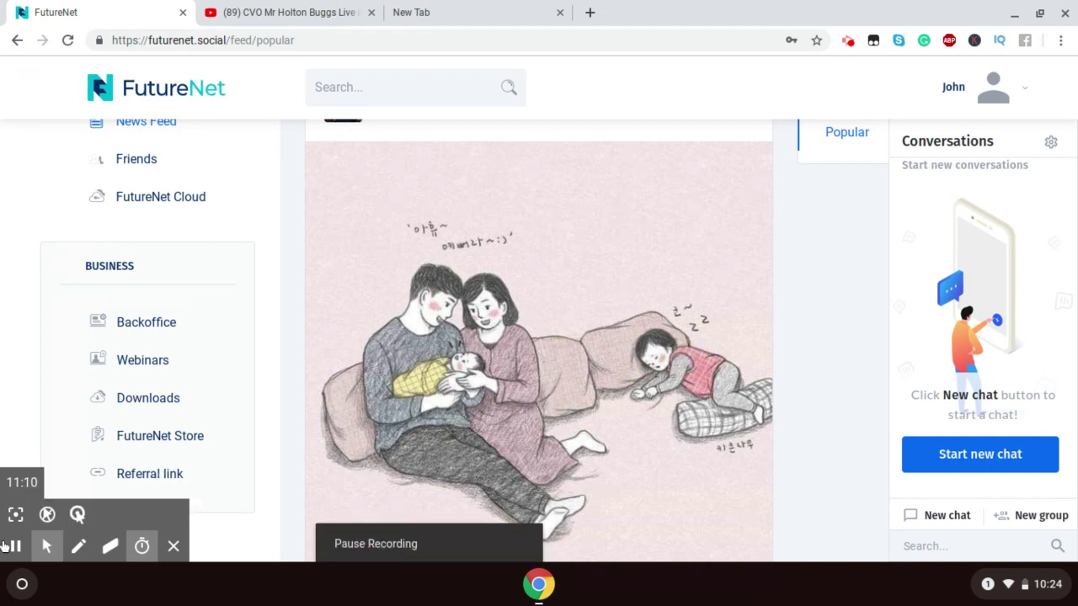